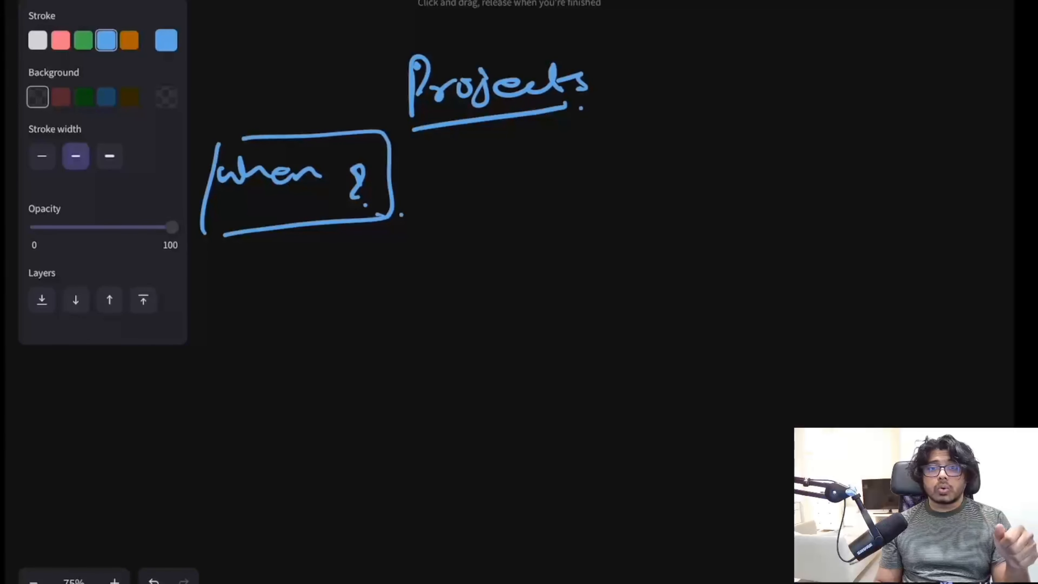
Step: Handwrite point 1, "Repeatable behavior", in blue beside the "when?" box and frame the words
{"action": "mouse_move", "coordinate": [460, 163]}
{"action": "left_mouse_down"}
{"action": "mouse_move", "coordinate": [458, 191]}
{"action": "mouse_move", "coordinate": [443, 193]}
{"action": "mouse_move", "coordinate": [483, 161]}
{"action": "mouse_move", "coordinate": [532, 179]}
{"action": "mouse_move", "coordinate": [748, 151]}
{"action": "left_mouse_up"}
{"action": "mouse_move", "coordinate": [770, 117]}
{"action": "left_mouse_down"}
{"action": "mouse_move", "coordinate": [803, 137]}
{"action": "mouse_move", "coordinate": [915, 114]}
{"action": "left_mouse_up"}
{"action": "mouse_move", "coordinate": [489, 141]}
{"action": "left_mouse_down"}
{"action": "mouse_move", "coordinate": [494, 213]}
{"action": "mouse_move", "coordinate": [584, 124]}
{"action": "mouse_move", "coordinate": [980, 73]}
{"action": "mouse_move", "coordinate": [496, 186]}
{"action": "left_mouse_up"}
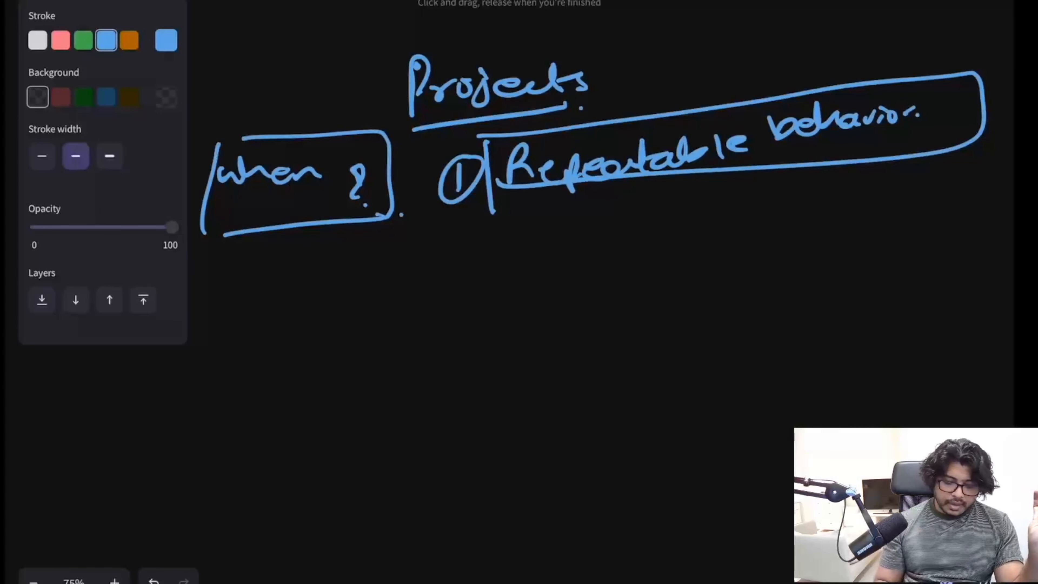
Step: Handwrite point 2, "isolated from other projects", in blue beneath the first point
{"action": "mouse_move", "coordinate": [443, 240]}
{"action": "left_mouse_down"}
{"action": "mouse_move", "coordinate": [465, 254]}
{"action": "mouse_move", "coordinate": [470, 231]}
{"action": "mouse_move", "coordinate": [533, 251]}
{"action": "left_mouse_up"}
{"action": "left_click", "coordinate": [516, 225]}
{"action": "mouse_move", "coordinate": [555, 236]}
{"action": "left_mouse_down"}
{"action": "mouse_move", "coordinate": [549, 249]}
{"action": "mouse_move", "coordinate": [672, 229]}
{"action": "left_mouse_up"}
{"action": "left_click", "coordinate": [678, 231]}
{"action": "left_click_drag", "start_coordinate": [709, 197], "coordinate": [696, 227]}
{"action": "mouse_move", "coordinate": [703, 217]}
{"action": "left_mouse_down"}
{"action": "mouse_move", "coordinate": [755, 215]}
{"action": "mouse_move", "coordinate": [815, 192]}
{"action": "mouse_move", "coordinate": [822, 211]}
{"action": "left_mouse_up"}
{"action": "mouse_move", "coordinate": [830, 188]}
{"action": "left_mouse_down"}
{"action": "mouse_move", "coordinate": [853, 202]}
{"action": "mouse_move", "coordinate": [894, 188]}
{"action": "left_mouse_up"}
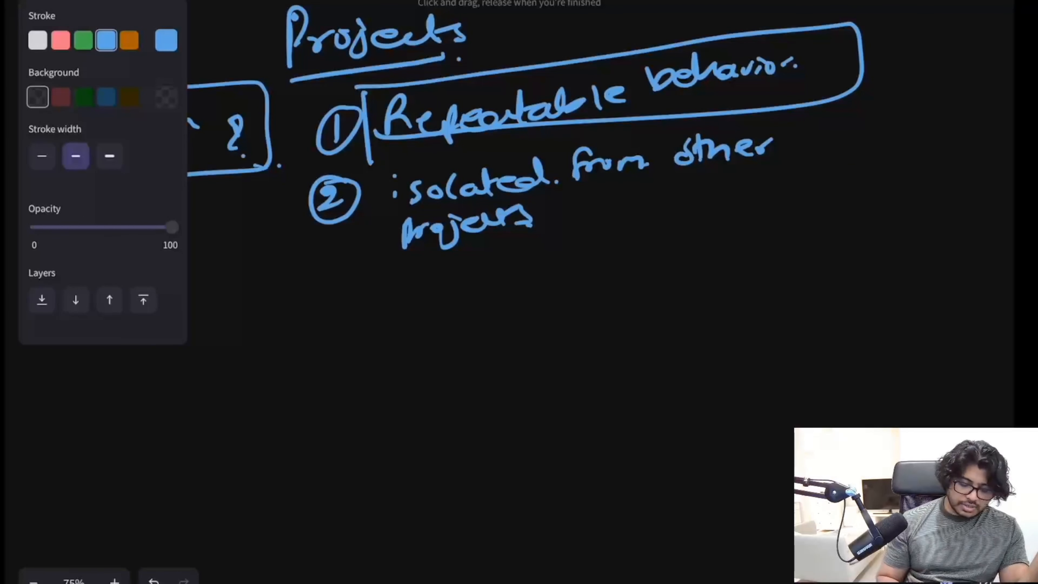
Step: Add point 3 in blue with a small page outline and the framed word "documents"
{"action": "mouse_move", "coordinate": [316, 288]}
{"action": "left_mouse_down"}
{"action": "mouse_move", "coordinate": [319, 308]}
{"action": "mouse_move", "coordinate": [326, 274]}
{"action": "left_mouse_up"}
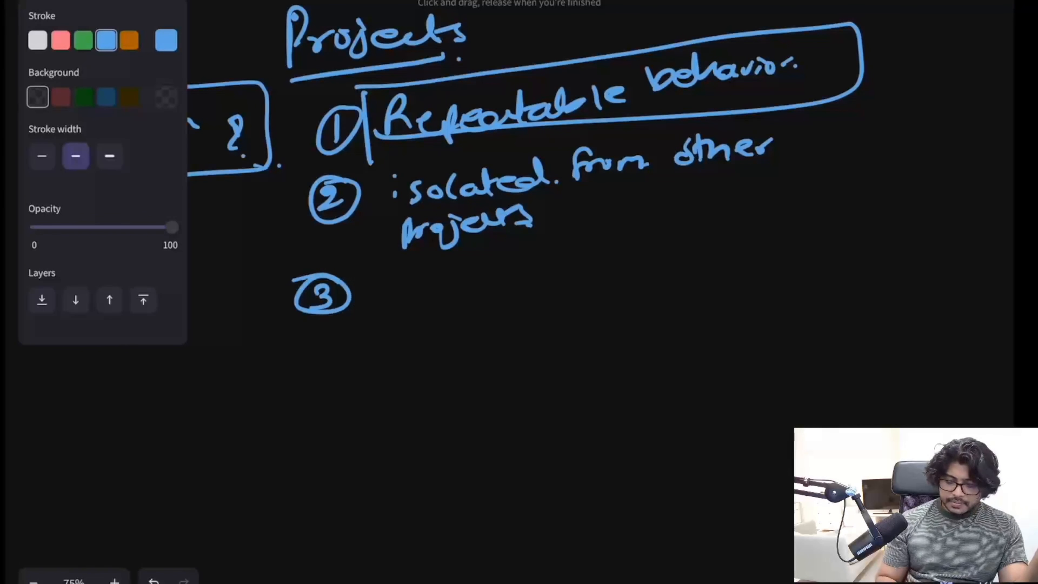
{"action": "mouse_move", "coordinate": [403, 274]}
{"action": "left_mouse_down"}
{"action": "mouse_move", "coordinate": [387, 347]}
{"action": "mouse_move", "coordinate": [442, 322]}
{"action": "mouse_move", "coordinate": [393, 334]}
{"action": "left_mouse_up"}
{"action": "mouse_move", "coordinate": [474, 278]}
{"action": "left_mouse_down"}
{"action": "mouse_move", "coordinate": [480, 291]}
{"action": "mouse_move", "coordinate": [504, 272]}
{"action": "mouse_move", "coordinate": [622, 251]}
{"action": "left_mouse_up"}
{"action": "left_click_drag", "start_coordinate": [651, 255], "coordinate": [632, 267]}
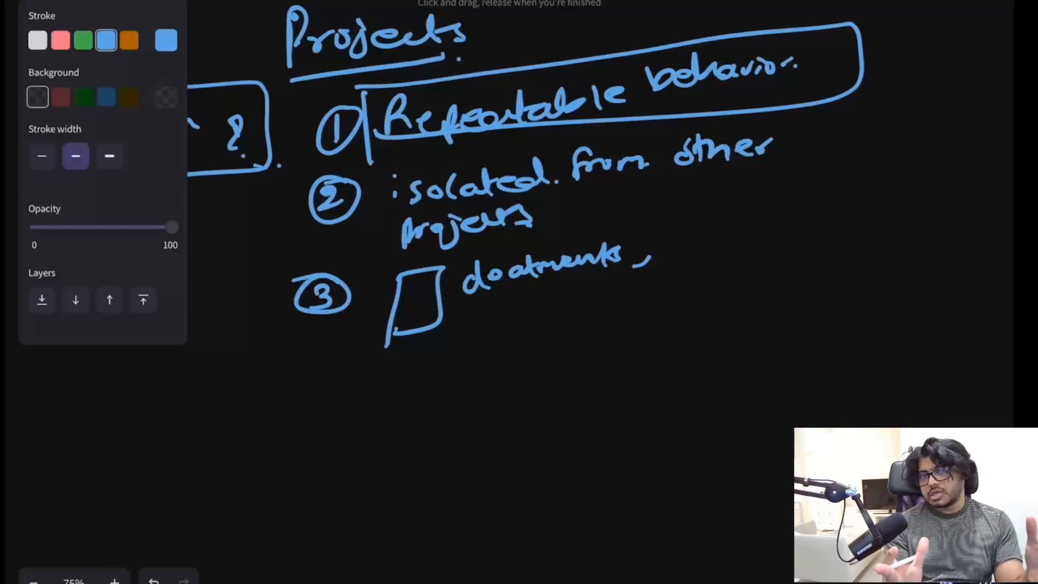
{"action": "mouse_move", "coordinate": [451, 272]}
{"action": "left_mouse_down"}
{"action": "mouse_move", "coordinate": [449, 317]}
{"action": "mouse_move", "coordinate": [636, 231]}
{"action": "mouse_move", "coordinate": [501, 301]}
{"action": "mouse_move", "coordinate": [452, 304]}
{"action": "left_mouse_up"}
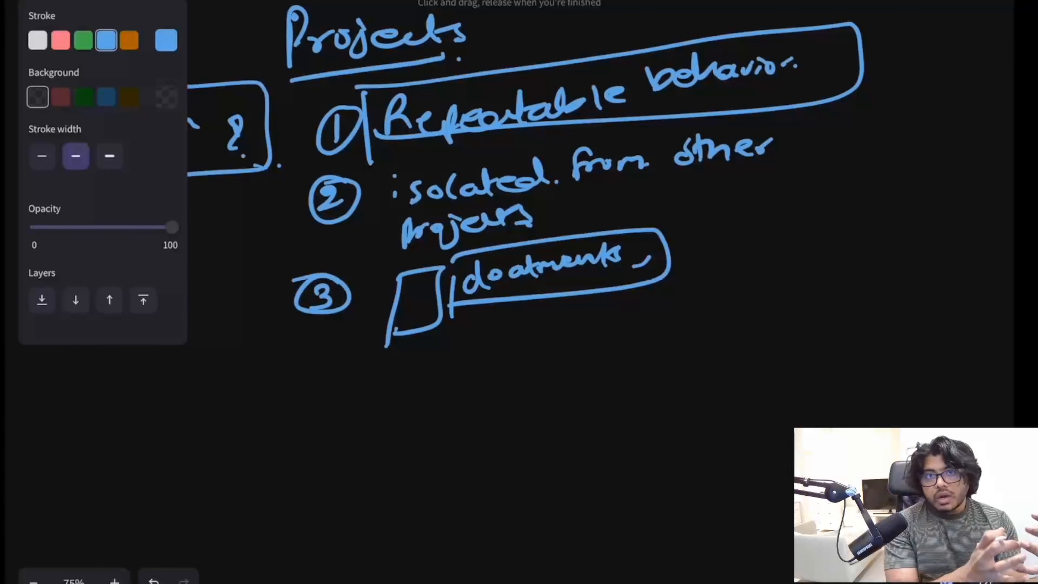
Step: Handwrite point 4, "conversation history", in blue with an arrow leading to the word "compounds"
{"action": "mouse_move", "coordinate": [313, 371]}
{"action": "left_mouse_down"}
{"action": "mouse_move", "coordinate": [325, 401]}
{"action": "mouse_move", "coordinate": [327, 363]}
{"action": "left_mouse_up"}
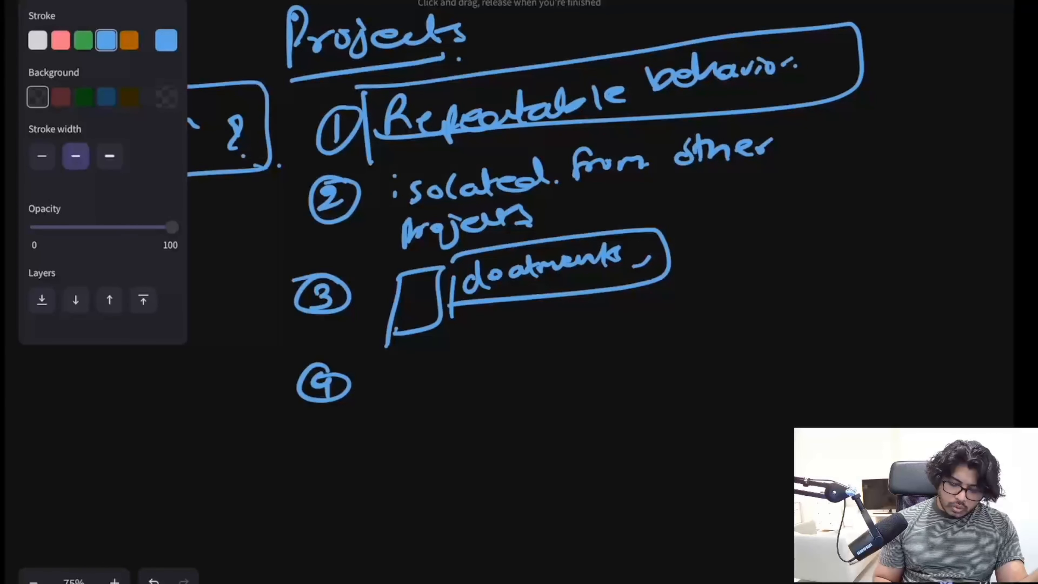
{"action": "mouse_move", "coordinate": [400, 374]}
{"action": "left_mouse_down"}
{"action": "mouse_move", "coordinate": [584, 339]}
{"action": "mouse_move", "coordinate": [607, 345]}
{"action": "left_mouse_up"}
{"action": "mouse_move", "coordinate": [621, 321]}
{"action": "left_mouse_down"}
{"action": "mouse_move", "coordinate": [614, 342]}
{"action": "mouse_move", "coordinate": [651, 327]}
{"action": "mouse_move", "coordinate": [711, 343]}
{"action": "left_mouse_up"}
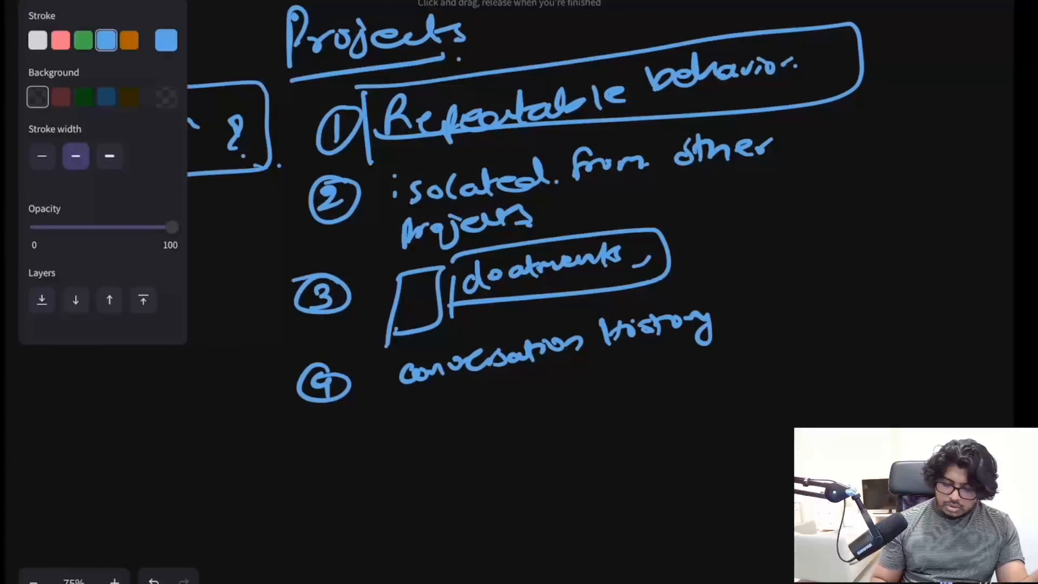
{"action": "left_click_drag", "start_coordinate": [741, 313], "coordinate": [785, 294]}
{"action": "left_click_drag", "start_coordinate": [801, 297], "coordinate": [952, 266]}
{"action": "left_click", "coordinate": [958, 271]}
Step: Sketch four short stacked lines enclosed in curly braces beneath "conversation history"
{"action": "left_click", "coordinate": [406, 405]}
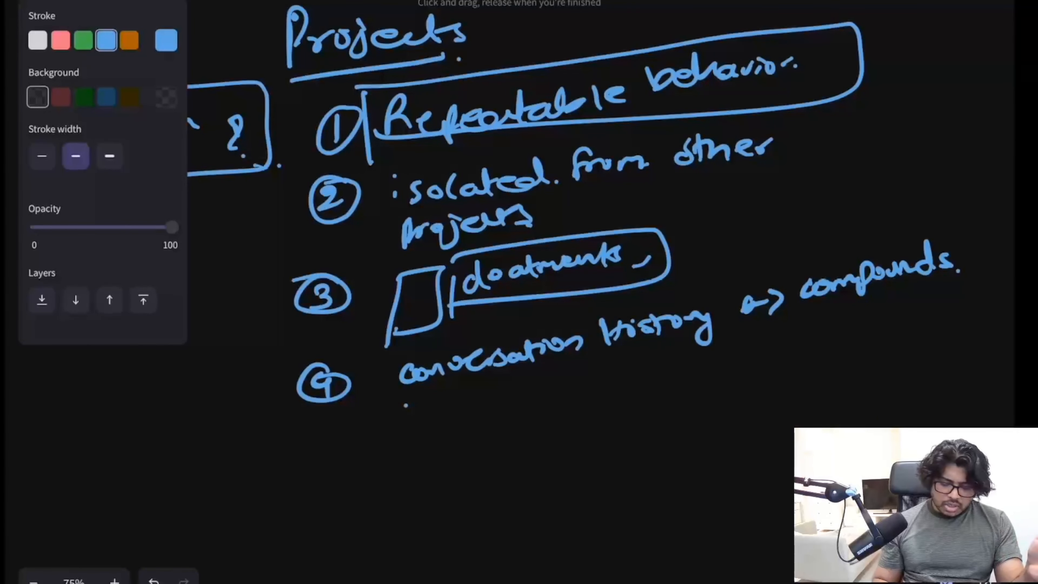
{"action": "left_click_drag", "start_coordinate": [422, 407], "coordinate": [465, 395]}
{"action": "left_click_drag", "start_coordinate": [420, 425], "coordinate": [453, 417]}
{"action": "left_click_drag", "start_coordinate": [419, 448], "coordinate": [453, 436]}
{"action": "left_click_drag", "start_coordinate": [427, 471], "coordinate": [453, 458]}
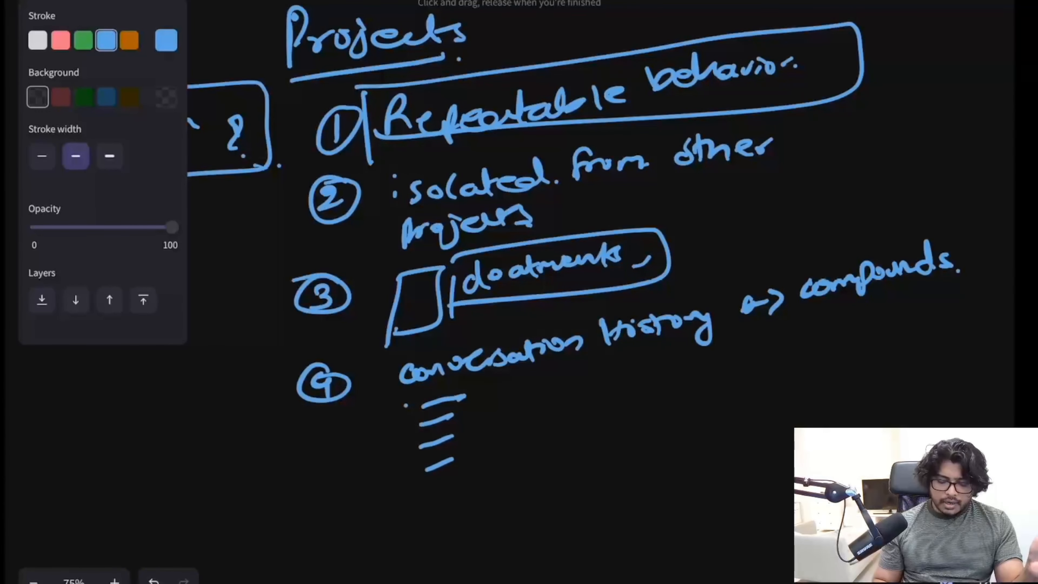
{"action": "mouse_move", "coordinate": [477, 384]}
{"action": "left_mouse_down"}
{"action": "mouse_move", "coordinate": [490, 456]}
{"action": "mouse_move", "coordinate": [473, 468]}
{"action": "left_mouse_up"}
{"action": "mouse_move", "coordinate": [416, 398]}
{"action": "left_mouse_down"}
{"action": "mouse_move", "coordinate": [403, 450]}
{"action": "mouse_move", "coordinate": [419, 489]}
{"action": "left_mouse_up"}
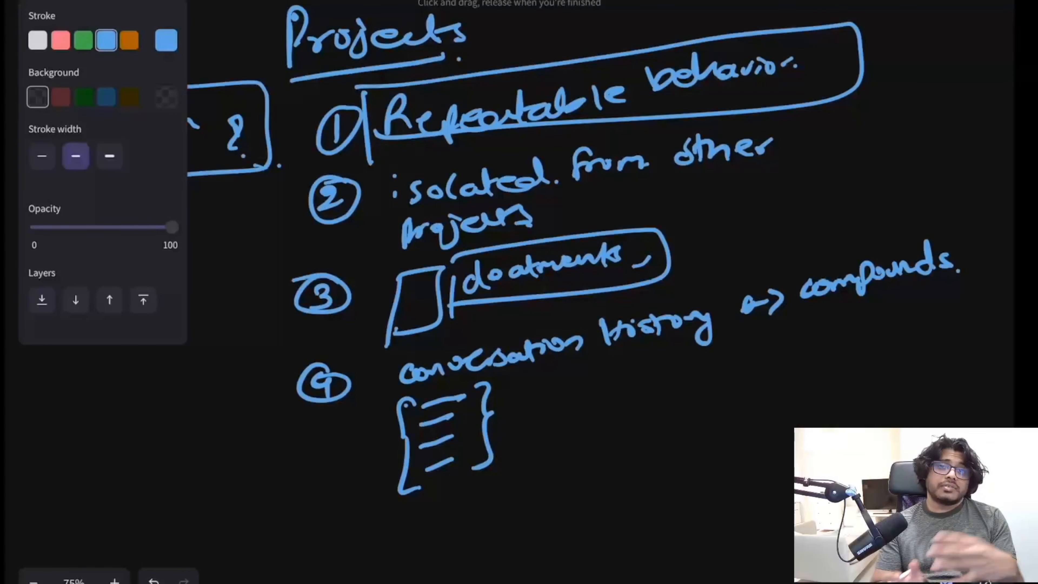
Step: Draw one large blue frame around all four numbered points
{"action": "left_click_drag", "start_coordinate": [789, 450], "coordinate": [301, 504]}
{"action": "left_click_drag", "start_coordinate": [270, 164], "coordinate": [261, 531]}
{"action": "mouse_move", "coordinate": [283, 96]}
{"action": "left_mouse_down"}
{"action": "mouse_move", "coordinate": [303, 92]}
{"action": "mouse_move", "coordinate": [789, 454]}
{"action": "left_mouse_up"}
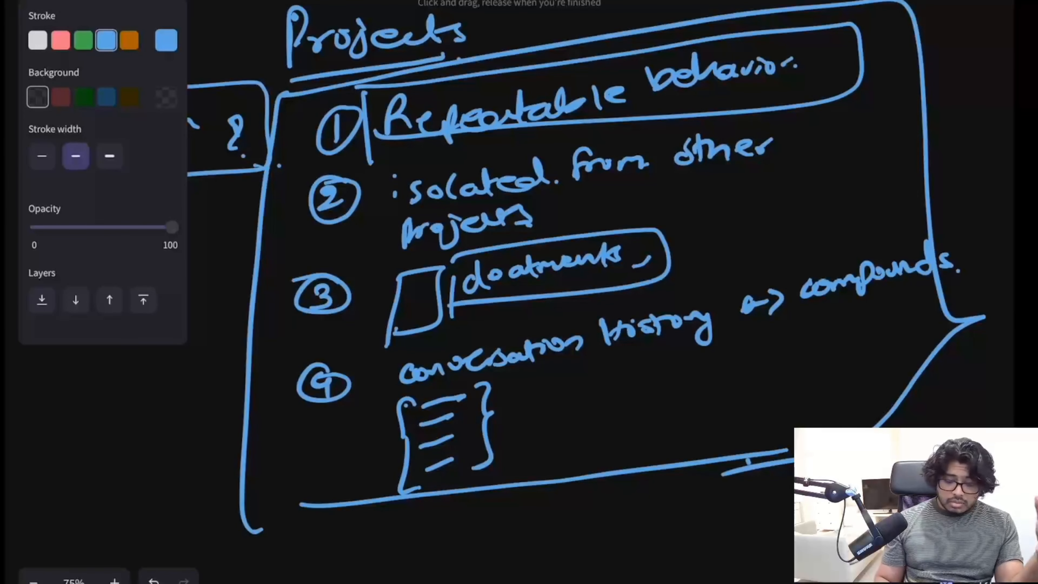
Step: Draw a large blue frame labelled "Project A" below the points, with a red "CC" box on three small legs inside it
{"action": "scroll", "coordinate": [519, 287], "scroll_direction": "down", "scroll_amount": 10}
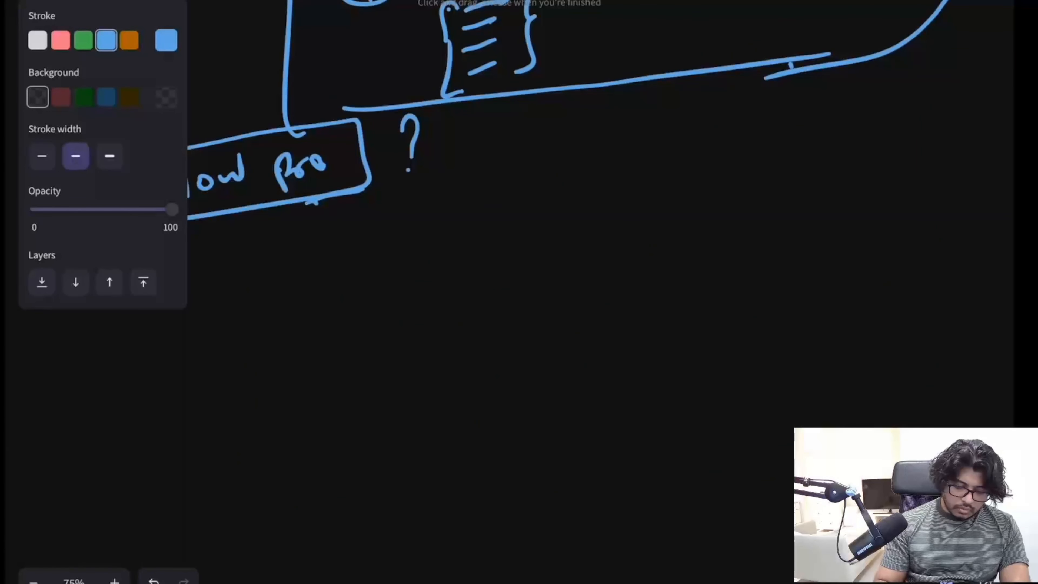
{"action": "left_click_drag", "start_coordinate": [310, 256], "coordinate": [302, 487]}
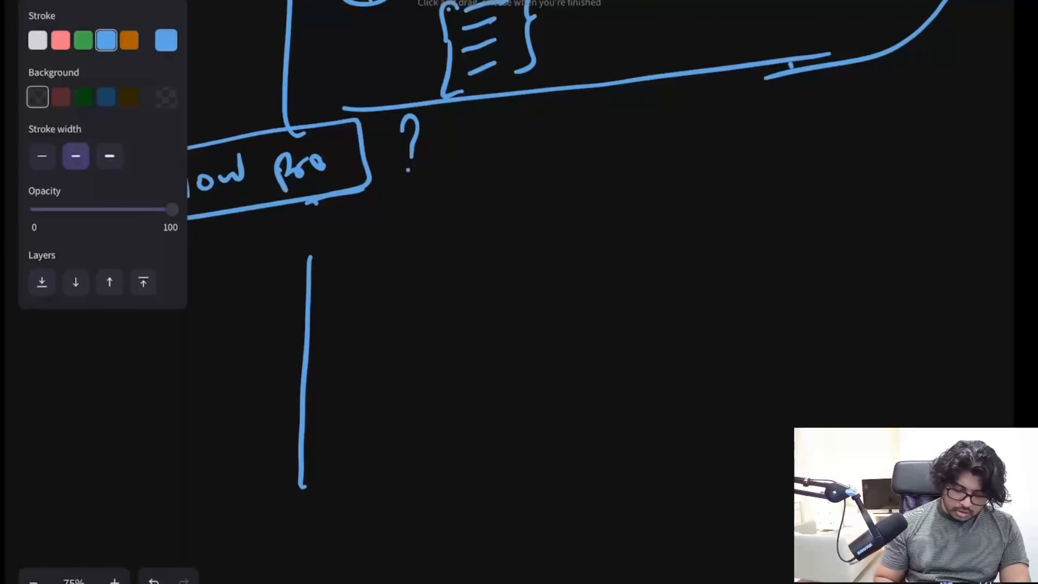
{"action": "mouse_move", "coordinate": [306, 248]}
{"action": "left_mouse_down"}
{"action": "mouse_move", "coordinate": [645, 179]}
{"action": "mouse_move", "coordinate": [665, 384]}
{"action": "mouse_move", "coordinate": [589, 504]}
{"action": "mouse_move", "coordinate": [286, 511]}
{"action": "mouse_move", "coordinate": [296, 488]}
{"action": "left_mouse_up"}
{"action": "mouse_move", "coordinate": [333, 274]}
{"action": "left_mouse_down"}
{"action": "mouse_move", "coordinate": [328, 331]}
{"action": "mouse_move", "coordinate": [431, 310]}
{"action": "mouse_move", "coordinate": [329, 329]}
{"action": "mouse_move", "coordinate": [380, 345]}
{"action": "mouse_move", "coordinate": [386, 327]}
{"action": "left_mouse_up"}
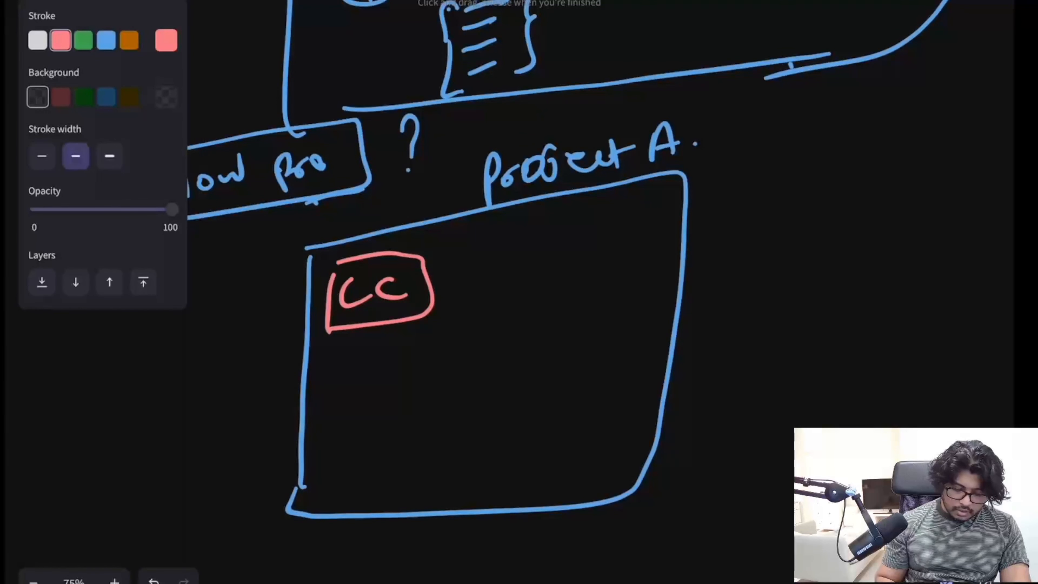
{"action": "left_click_drag", "start_coordinate": [406, 330], "coordinate": [427, 321]}
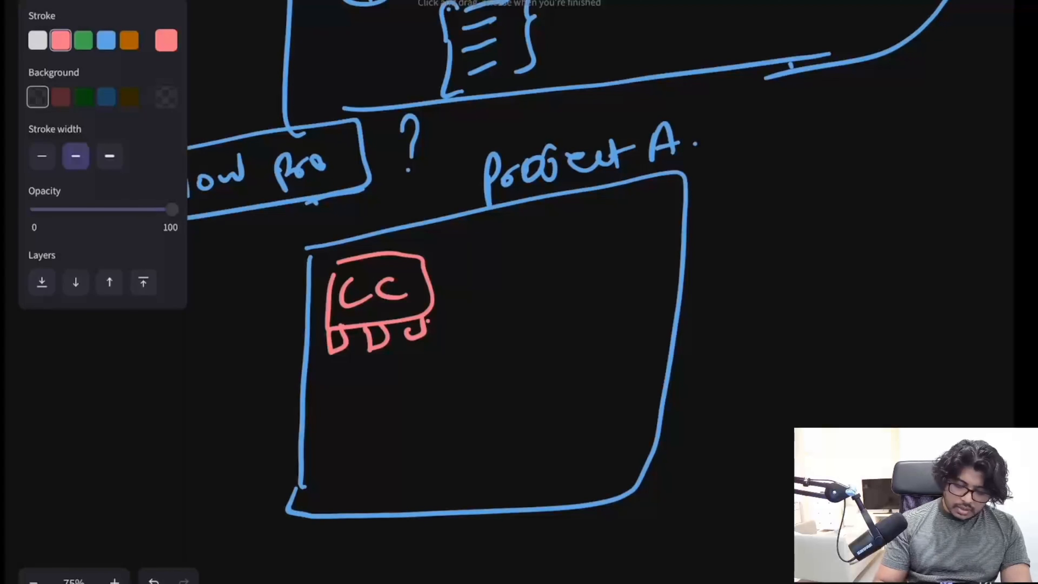
Step: List "instructions" and "Files" in green inside the Project A frame, with "agreements" and "PDF, docs" under Files
{"action": "left_click", "coordinate": [84, 40]}
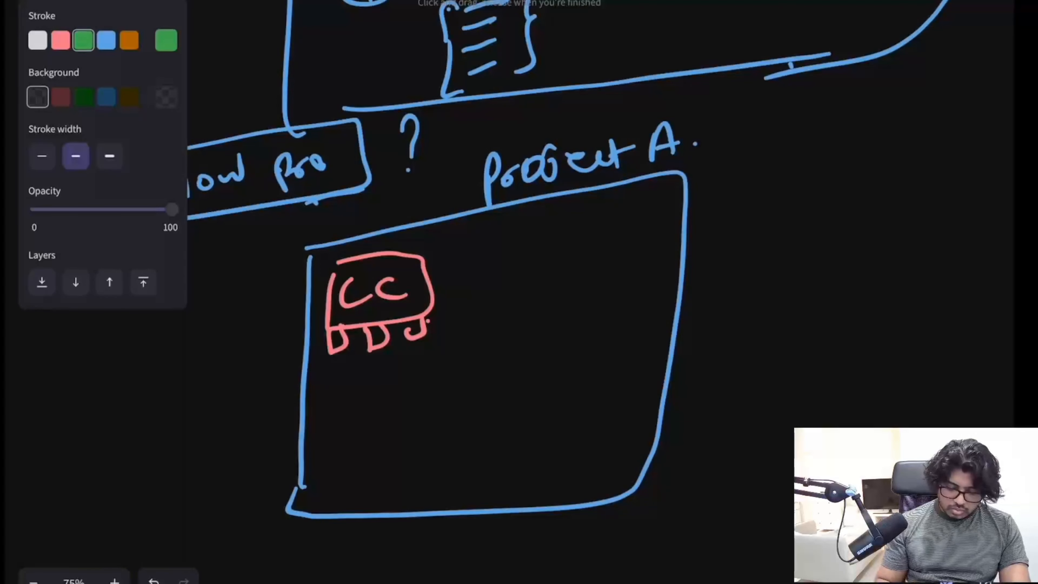
{"action": "mouse_move", "coordinate": [469, 252]}
{"action": "left_mouse_down"}
{"action": "mouse_move", "coordinate": [511, 254]}
{"action": "mouse_move", "coordinate": [510, 235]}
{"action": "left_mouse_up"}
{"action": "left_click_drag", "start_coordinate": [522, 253], "coordinate": [589, 231]}
{"action": "left_click_drag", "start_coordinate": [588, 244], "coordinate": [664, 216]}
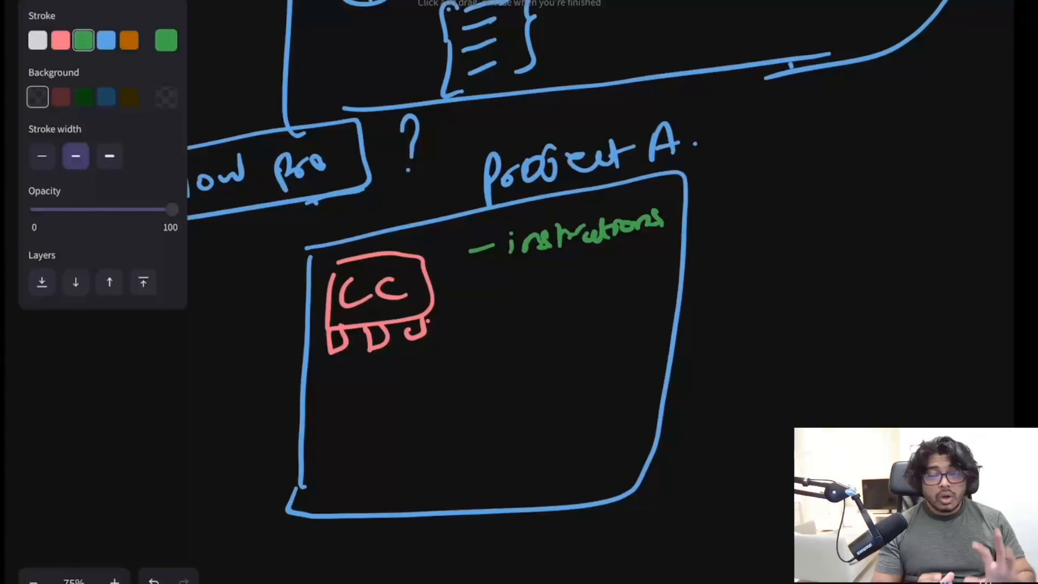
{"action": "mouse_move", "coordinate": [462, 303]}
{"action": "left_mouse_down"}
{"action": "mouse_move", "coordinate": [492, 310]}
{"action": "mouse_move", "coordinate": [565, 286]}
{"action": "mouse_move", "coordinate": [543, 315]}
{"action": "mouse_move", "coordinate": [673, 286]}
{"action": "left_mouse_up"}
{"action": "left_click_drag", "start_coordinate": [515, 346], "coordinate": [669, 315]}
{"action": "left_click_drag", "start_coordinate": [629, 348], "coordinate": [662, 332]}
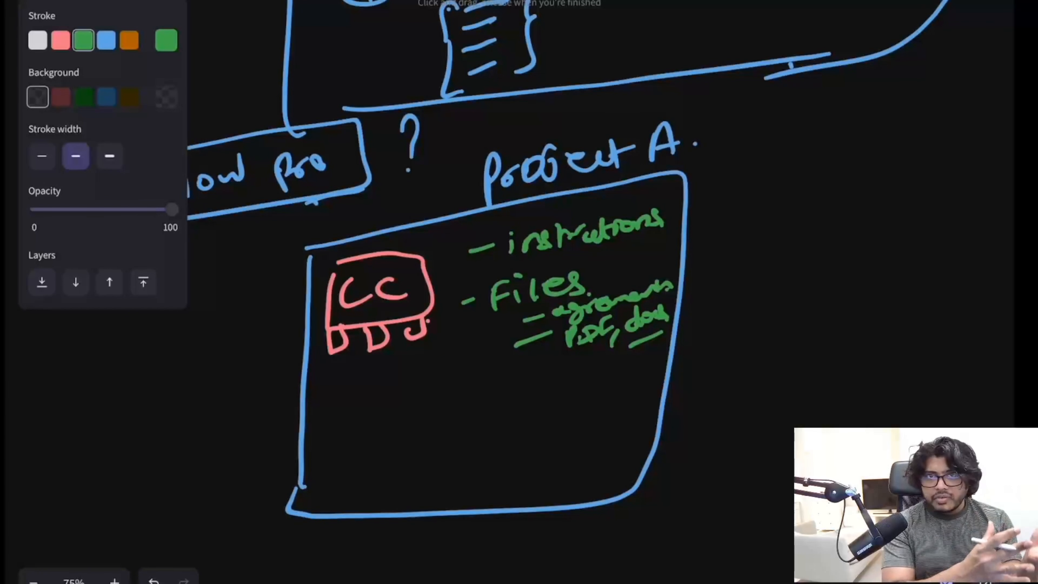
Step: Add "memory" and "Automations" to Project A's green list, with "schedule tasks" under Automations
{"action": "left_click_drag", "start_coordinate": [451, 419], "coordinate": [580, 398]}
{"action": "left_click_drag", "start_coordinate": [592, 381], "coordinate": [593, 382]}
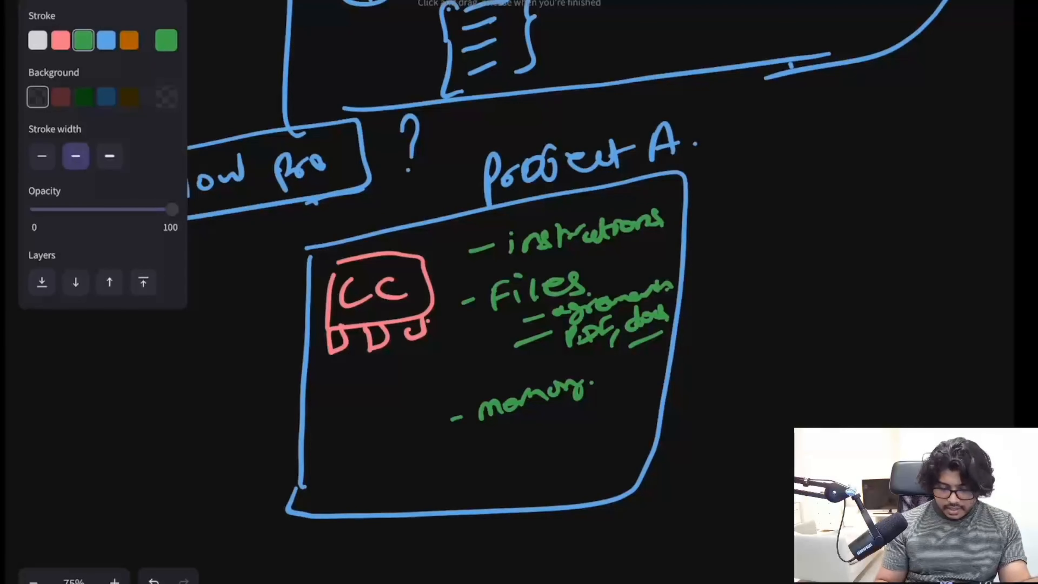
{"action": "mouse_move", "coordinate": [443, 462]}
{"action": "left_mouse_down"}
{"action": "mouse_move", "coordinate": [474, 447]}
{"action": "mouse_move", "coordinate": [486, 461]}
{"action": "left_mouse_up"}
{"action": "mouse_move", "coordinate": [472, 449]}
{"action": "left_mouse_down"}
{"action": "mouse_move", "coordinate": [523, 428]}
{"action": "mouse_move", "coordinate": [527, 470]}
{"action": "mouse_move", "coordinate": [623, 447]}
{"action": "left_mouse_up"}
{"action": "left_click_drag", "start_coordinate": [632, 441], "coordinate": [687, 433]}
Step: Draw a tall orange frame labelled "Project B" beside the Project A frame and underline its label
{"action": "scroll", "coordinate": [490, 286], "scroll_direction": "down", "scroll_amount": 3}
{"action": "scroll", "coordinate": [490, 286], "scroll_direction": "right", "scroll_amount": 4}
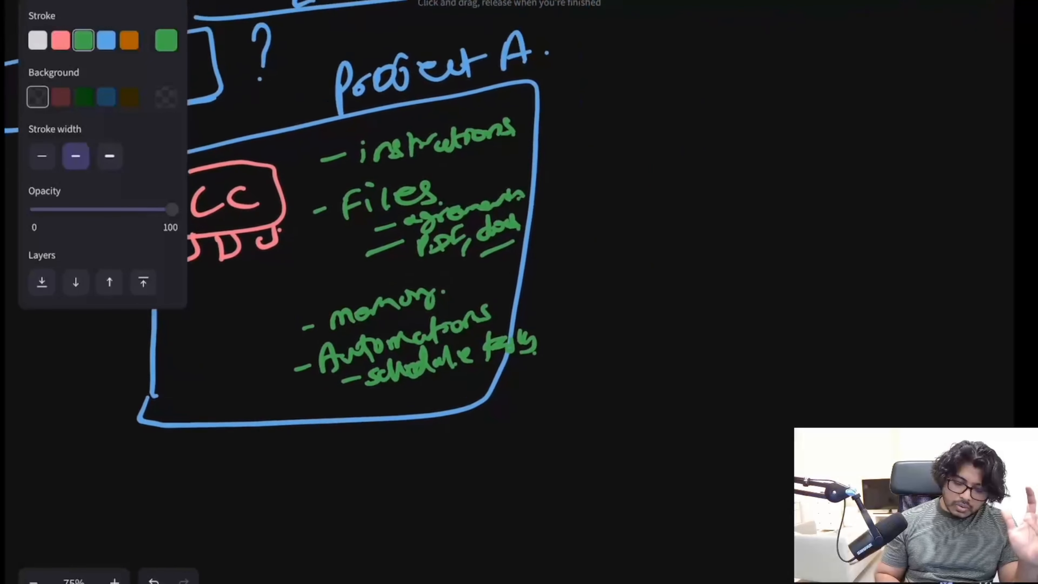
{"action": "scroll", "coordinate": [319, 220], "scroll_direction": "up", "scroll_amount": 1}
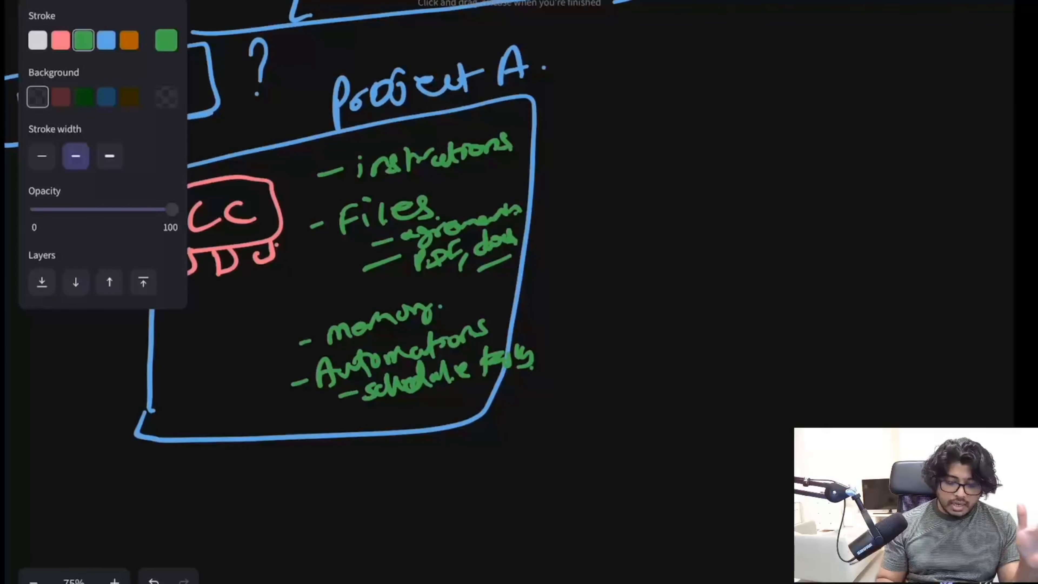
{"action": "scroll", "coordinate": [368, 262], "scroll_direction": "up", "scroll_amount": 2}
{"action": "scroll", "coordinate": [368, 262], "scroll_direction": "left", "scroll_amount": 1}
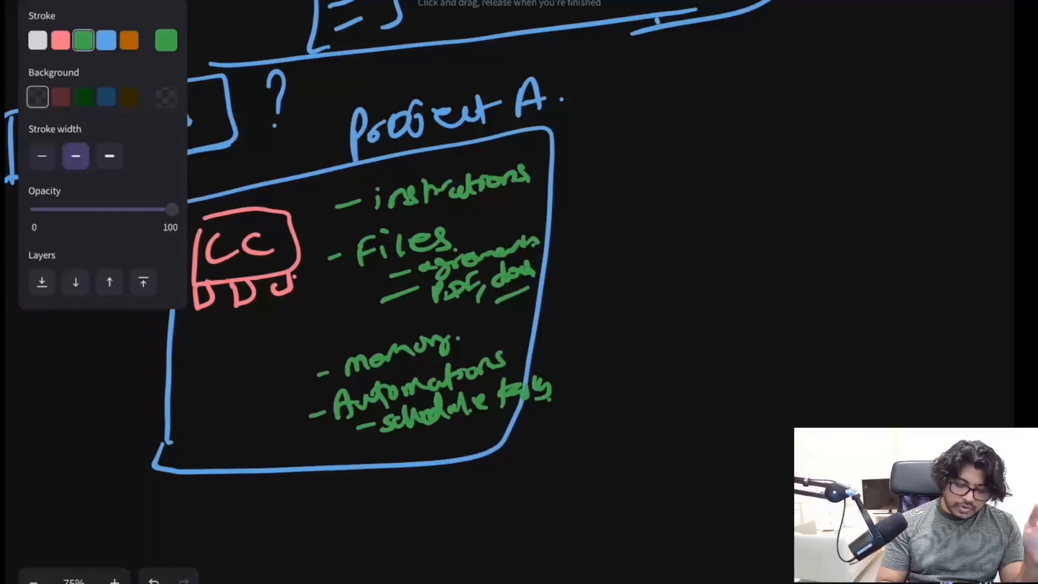
{"action": "left_click", "coordinate": [129, 40]}
{"action": "mouse_move", "coordinate": [649, 116]}
{"action": "left_mouse_down"}
{"action": "mouse_move", "coordinate": [758, 98]}
{"action": "mouse_move", "coordinate": [912, 233]}
{"action": "mouse_move", "coordinate": [772, 475]}
{"action": "left_mouse_up"}
{"action": "left_click_drag", "start_coordinate": [772, 474], "coordinate": [653, 493]}
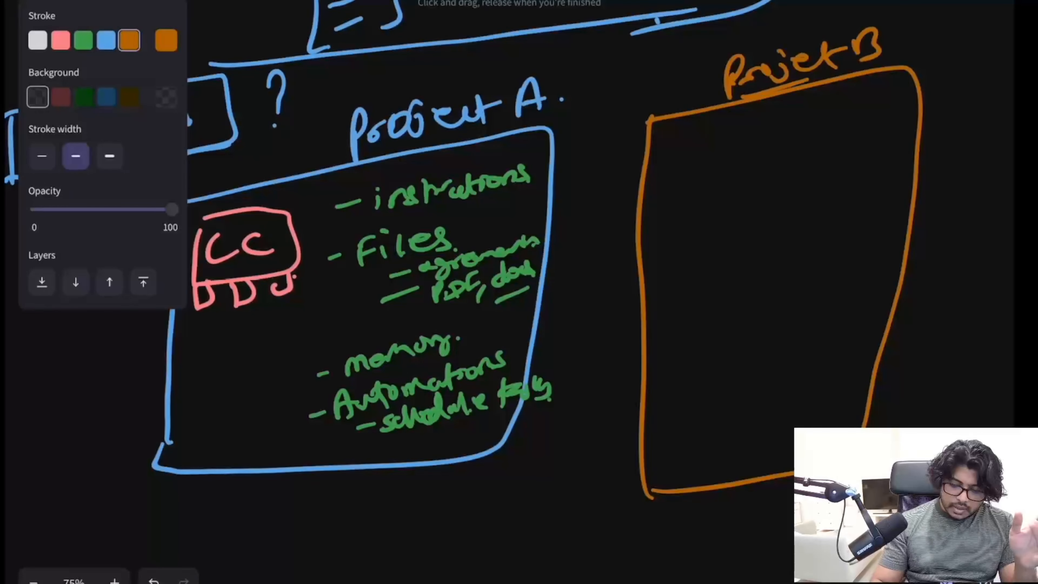
Step: Draw a red "CC" box on three small legs in the upper part of the Project B frame
{"action": "left_click", "coordinate": [60, 40]}
{"action": "mouse_move", "coordinate": [683, 155]}
{"action": "left_mouse_down"}
{"action": "mouse_move", "coordinate": [723, 127]}
{"action": "mouse_move", "coordinate": [688, 197]}
{"action": "mouse_move", "coordinate": [736, 164]}
{"action": "left_mouse_up"}
{"action": "mouse_move", "coordinate": [711, 203]}
{"action": "left_mouse_down"}
{"action": "mouse_move", "coordinate": [682, 236]}
{"action": "mouse_move", "coordinate": [753, 201]}
{"action": "left_mouse_up"}
{"action": "left_click_drag", "start_coordinate": [767, 196], "coordinate": [784, 180]}
{"action": "left_click", "coordinate": [796, 190]}
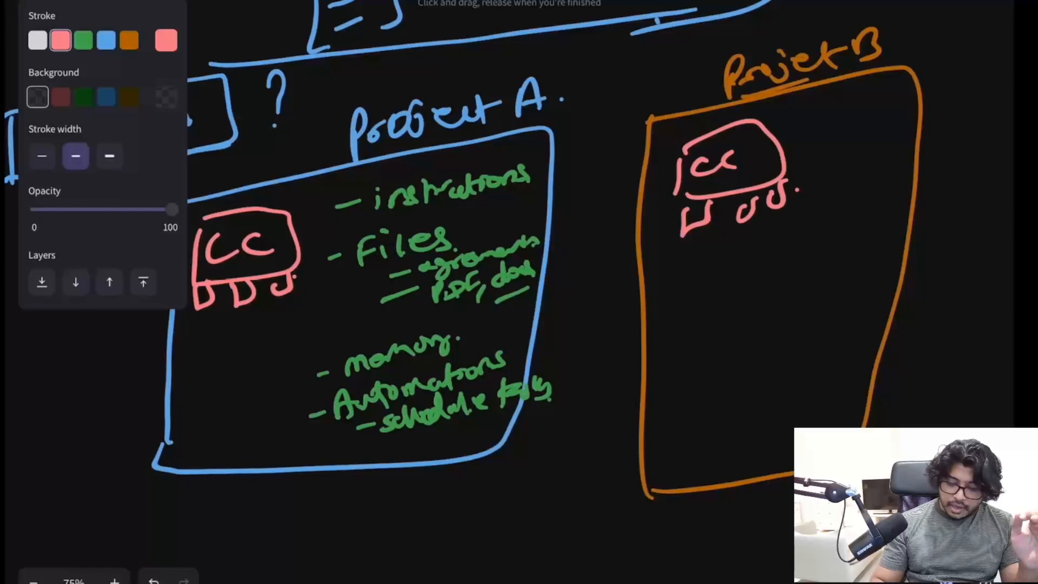
{"action": "left_click_drag", "start_coordinate": [802, 125], "coordinate": [890, 103]}
{"action": "left_click", "coordinate": [845, 111]}
{"action": "left_click", "coordinate": [845, 101]}
{"action": "left_click", "coordinate": [896, 104]}
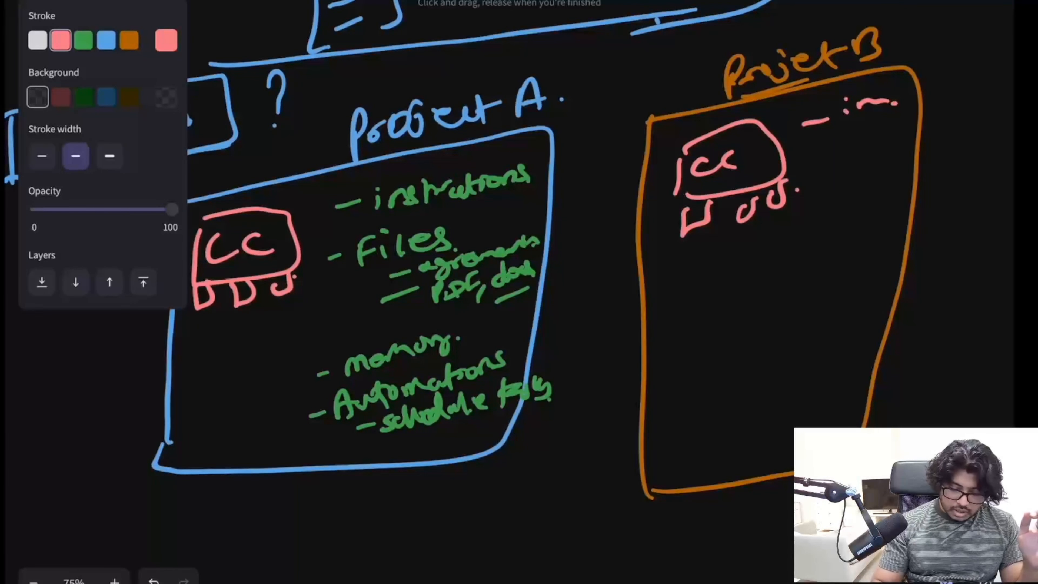
{"action": "mouse_move", "coordinate": [895, 103]}
{"action": "left_mouse_down"}
{"action": "mouse_move", "coordinate": [811, 122]}
{"action": "mouse_move", "coordinate": [827, 144]}
{"action": "left_mouse_up"}
Step: Handwrite an orange dashed list beside Project B's CC box with shortened entries for instructions, files and memory, plus an empty fourth dash
{"action": "left_click", "coordinate": [129, 40]}
{"action": "left_click_drag", "start_coordinate": [823, 126], "coordinate": [830, 121]}
{"action": "left_click_drag", "start_coordinate": [836, 135], "coordinate": [854, 133]}
{"action": "mouse_move", "coordinate": [857, 117]}
{"action": "left_mouse_down"}
{"action": "mouse_move", "coordinate": [858, 139]}
{"action": "mouse_move", "coordinate": [894, 125]}
{"action": "left_mouse_up"}
{"action": "mouse_move", "coordinate": [809, 172]}
{"action": "left_mouse_down"}
{"action": "mouse_move", "coordinate": [840, 157]}
{"action": "mouse_move", "coordinate": [840, 181]}
{"action": "left_mouse_up"}
{"action": "left_click_drag", "start_coordinate": [840, 162], "coordinate": [857, 152]}
{"action": "mouse_move", "coordinate": [847, 168]}
{"action": "left_mouse_down"}
{"action": "mouse_move", "coordinate": [856, 162]}
{"action": "mouse_move", "coordinate": [858, 173]}
{"action": "left_mouse_up"}
{"action": "left_click_drag", "start_coordinate": [873, 144], "coordinate": [867, 158]}
{"action": "left_click_drag", "start_coordinate": [887, 154], "coordinate": [875, 160]}
{"action": "left_click_drag", "start_coordinate": [809, 211], "coordinate": [884, 179]}
{"action": "left_click_drag", "start_coordinate": [801, 251], "coordinate": [828, 238]}
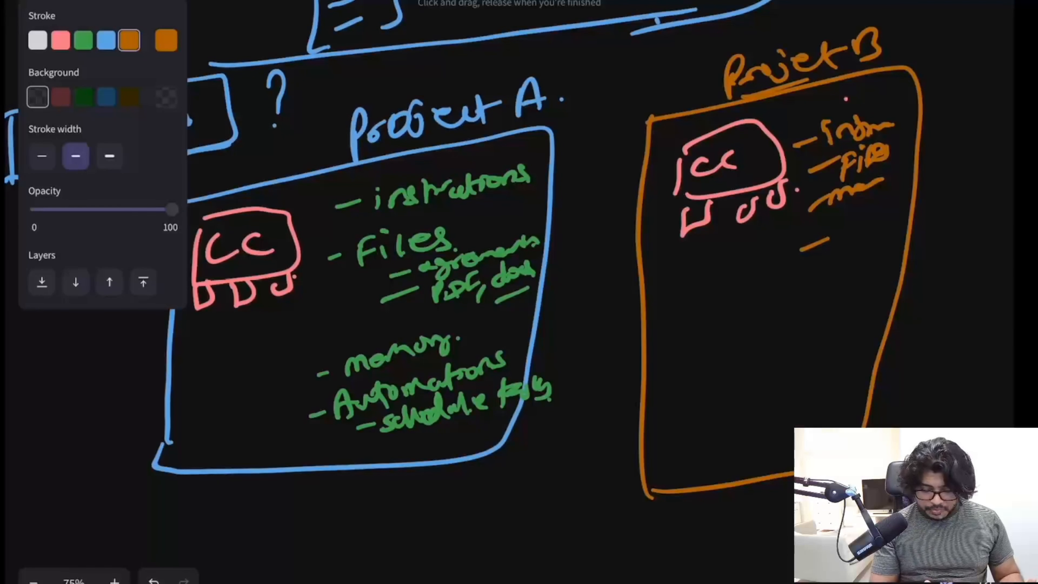
{"action": "left_click_drag", "start_coordinate": [651, 48], "coordinate": [689, 23]}
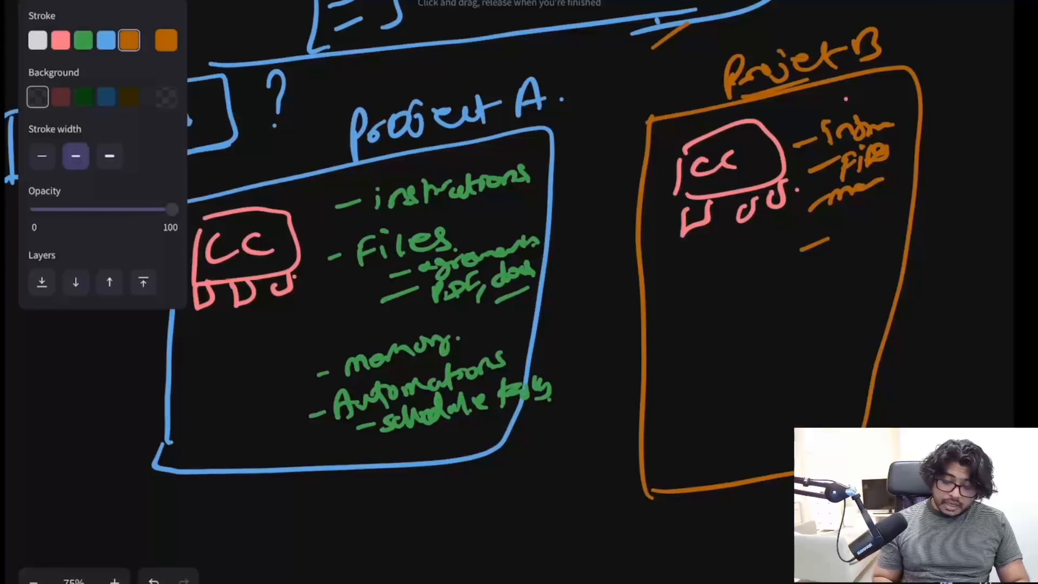
Step: Handwrite "CRM" in white beneath the Project A frame
{"action": "scroll", "coordinate": [519, 286], "scroll_direction": "up", "scroll_amount": 1}
{"action": "scroll", "coordinate": [519, 286], "scroll_direction": "down", "scroll_amount": 3}
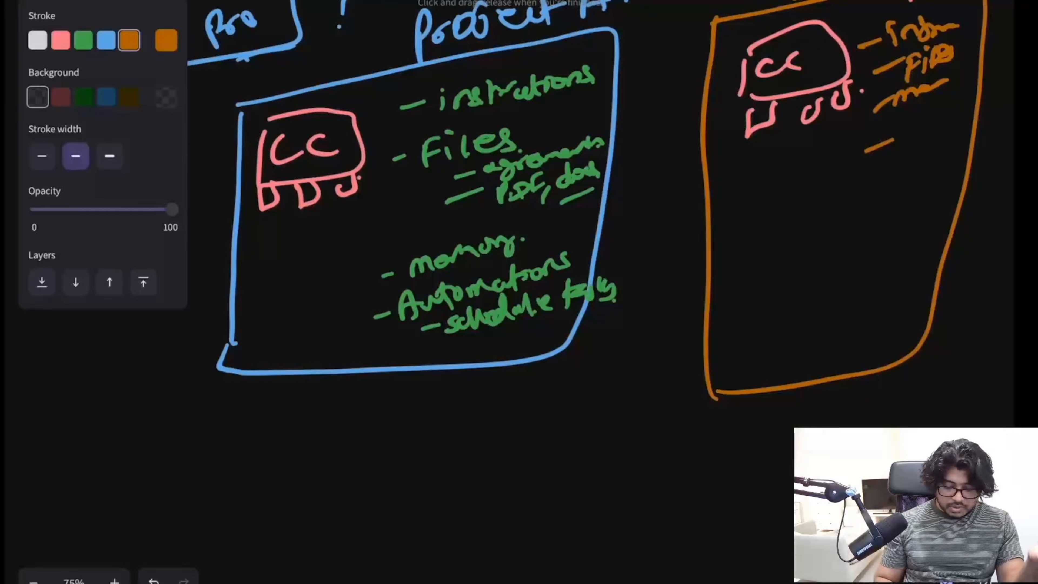
{"action": "left_click", "coordinate": [37, 40]}
{"action": "mouse_move", "coordinate": [337, 399]}
{"action": "left_mouse_down"}
{"action": "mouse_move", "coordinate": [335, 425]}
{"action": "mouse_move", "coordinate": [424, 411]}
{"action": "left_mouse_up"}
{"action": "left_click_drag", "start_coordinate": [380, 433], "coordinate": [437, 419]}
{"action": "left_click_drag", "start_coordinate": [432, 412], "coordinate": [486, 399]}
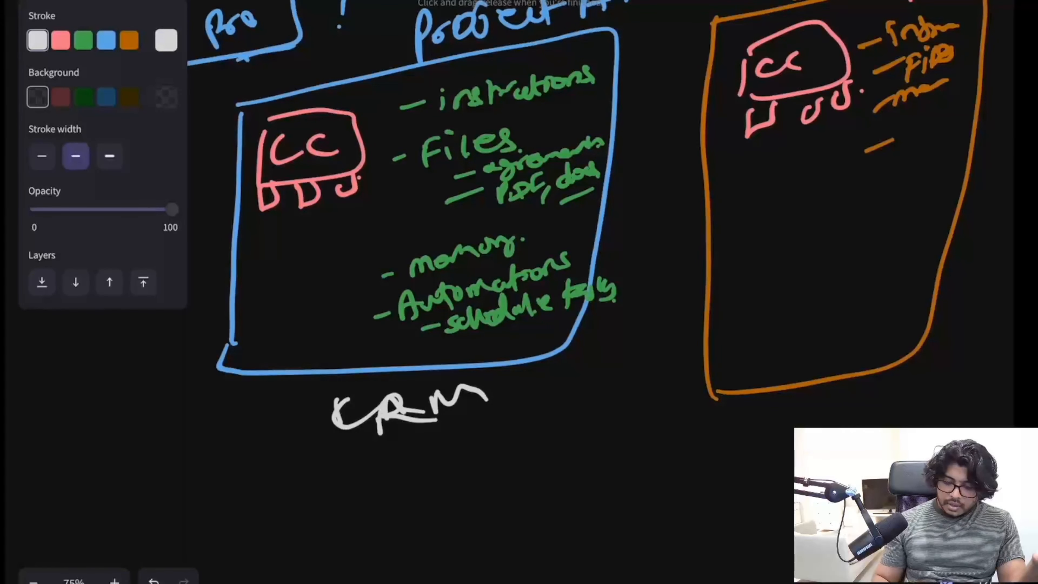
Step: Handwrite "mobile app" in white beneath the Project B frame and underline both it and "CRM"
{"action": "scroll", "coordinate": [587, 242], "scroll_direction": "right", "scroll_amount": 4}
{"action": "scroll", "coordinate": [587, 242], "scroll_direction": "up", "scroll_amount": 1}
{"action": "scroll", "coordinate": [587, 242], "scroll_direction": "down", "scroll_amount": 2}
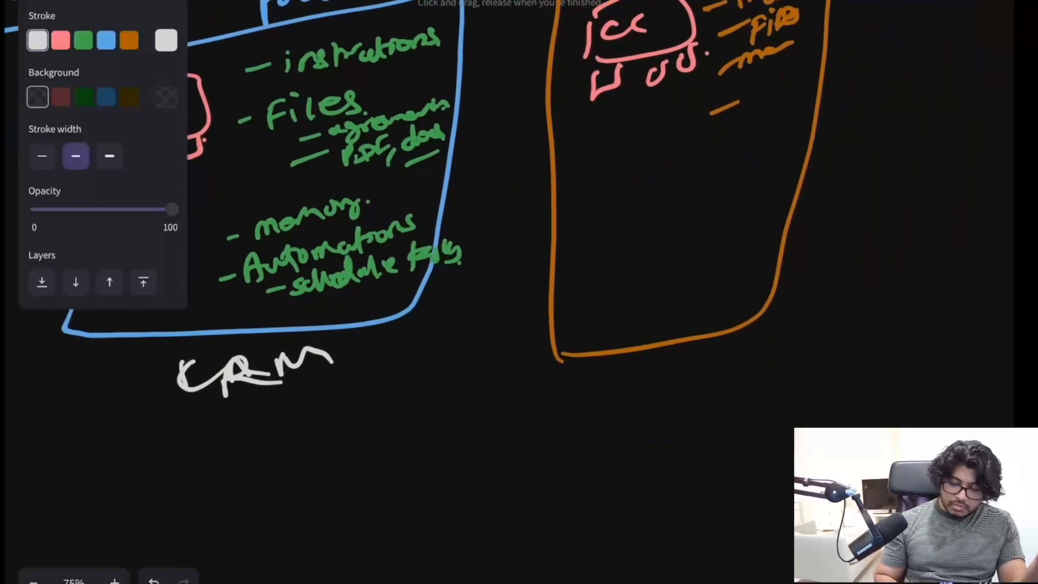
{"action": "scroll", "coordinate": [519, 241], "scroll_direction": "down", "scroll_amount": 1}
{"action": "mouse_move", "coordinate": [547, 385]}
{"action": "left_mouse_down"}
{"action": "mouse_move", "coordinate": [561, 362]}
{"action": "mouse_move", "coordinate": [682, 348]}
{"action": "left_mouse_up"}
{"action": "left_click_drag", "start_coordinate": [692, 352], "coordinate": [758, 327]}
{"action": "left_click_drag", "start_coordinate": [543, 416], "coordinate": [764, 367]}
{"action": "left_click_drag", "start_coordinate": [203, 395], "coordinate": [359, 366]}
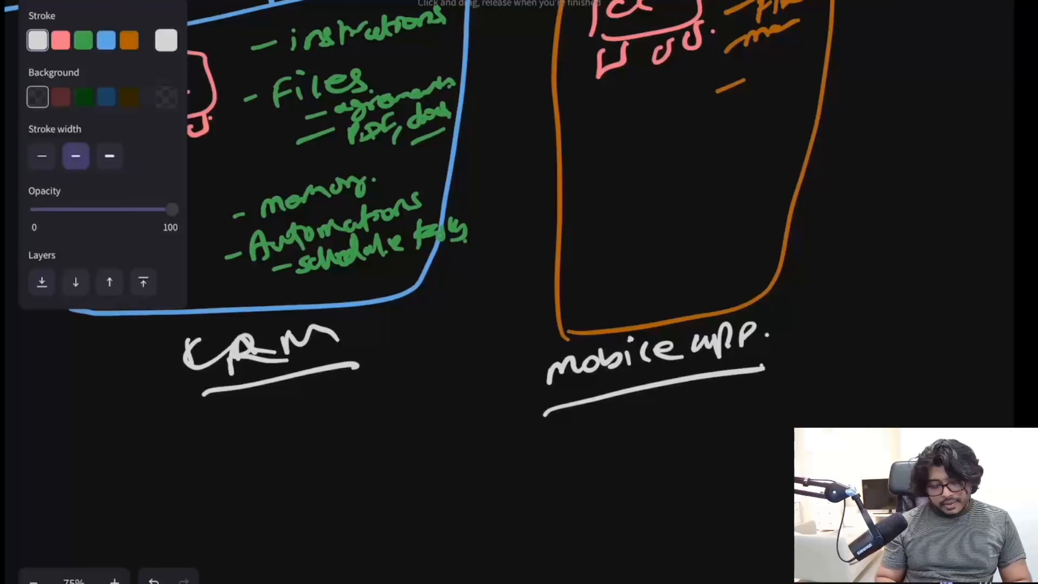
{"action": "scroll", "coordinate": [491, 229], "scroll_direction": "up", "scroll_amount": 2}
{"action": "scroll", "coordinate": [490, 229], "scroll_direction": "left", "scroll_amount": 2}
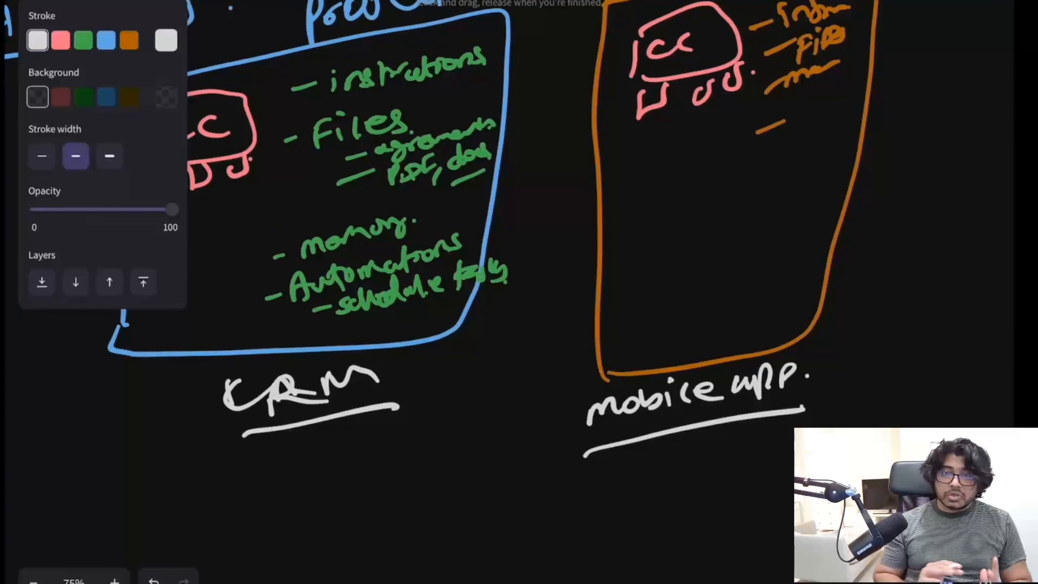
{"action": "scroll", "coordinate": [491, 229], "scroll_direction": "up", "scroll_amount": 1}
{"action": "scroll", "coordinate": [490, 229], "scroll_direction": "right", "scroll_amount": 1}
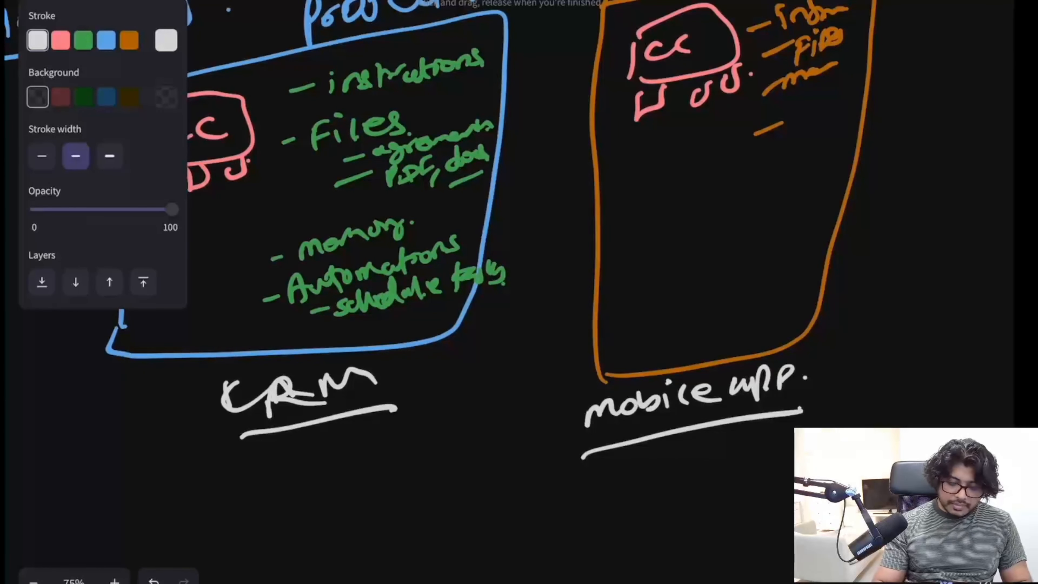
{"action": "scroll", "coordinate": [491, 229], "scroll_direction": "down", "scroll_amount": 5}
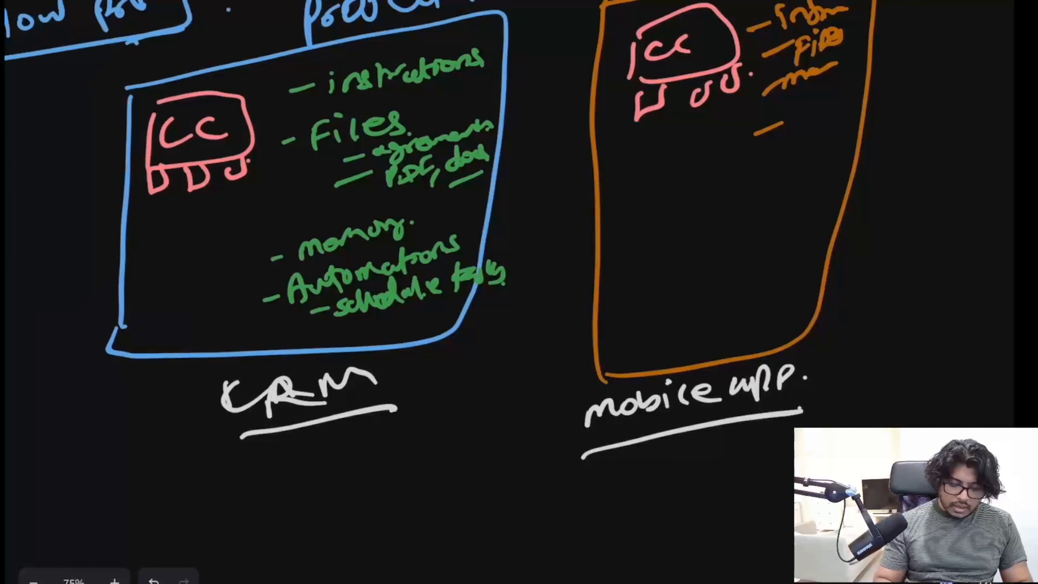
{"action": "scroll", "coordinate": [491, 229], "scroll_direction": "down", "scroll_amount": 3}
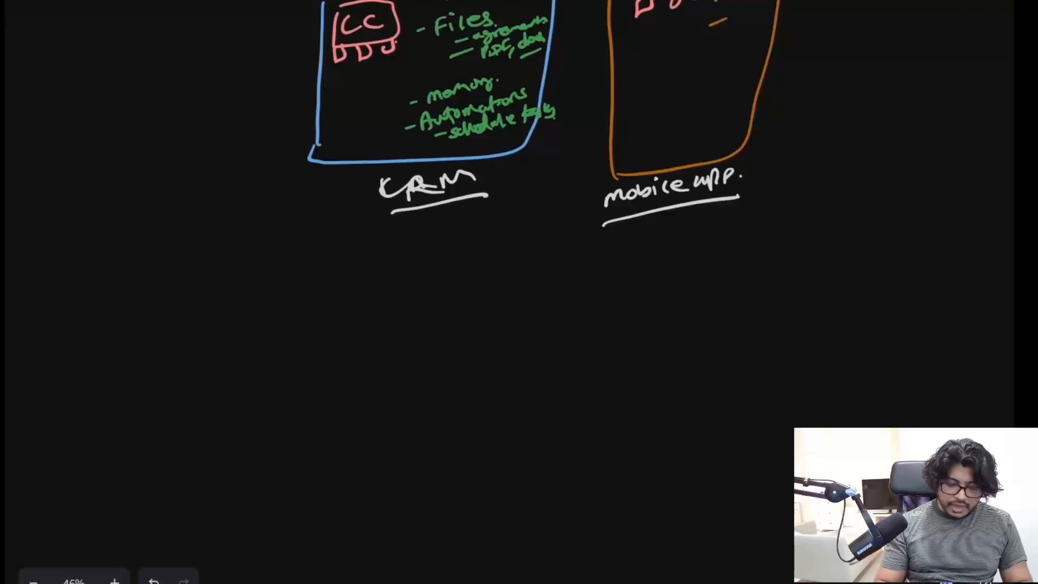
Step: Switch to the Claude app's Cowork mode and start a new project from scratch named CRM
{"action": "key", "text": "p"}
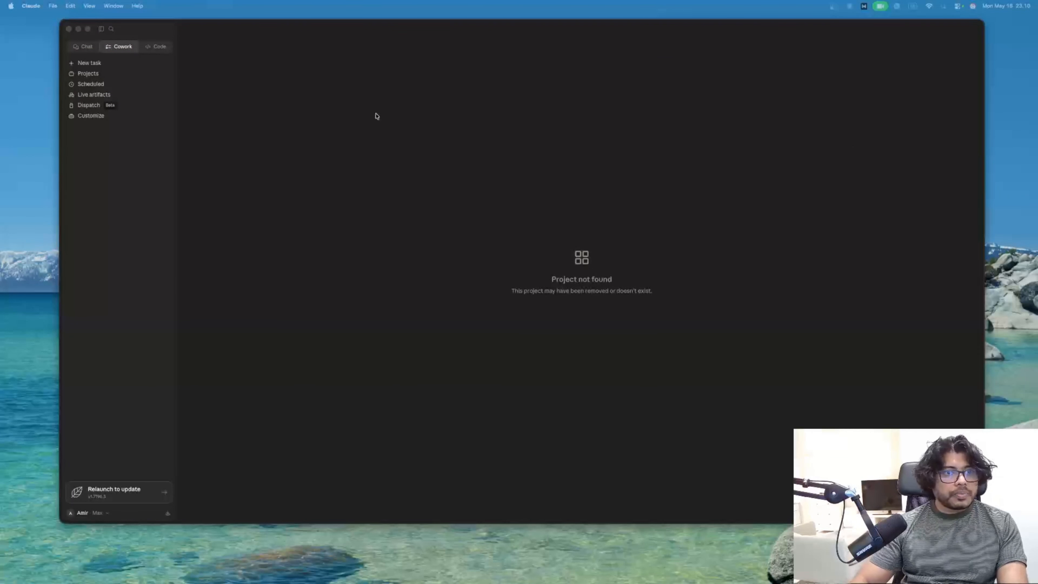
{"action": "left_click", "coordinate": [121, 47]}
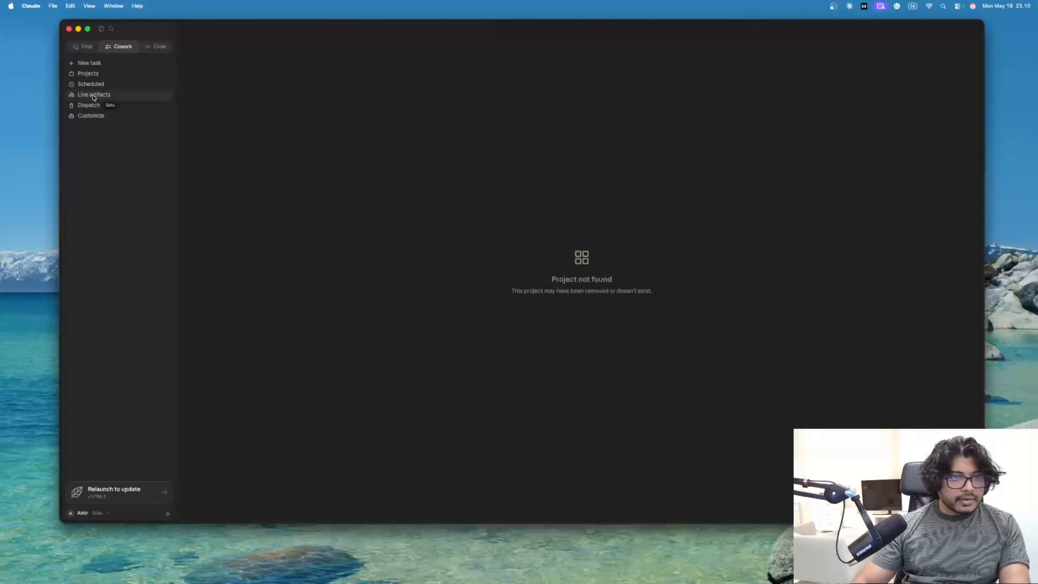
{"action": "left_click", "coordinate": [95, 76]}
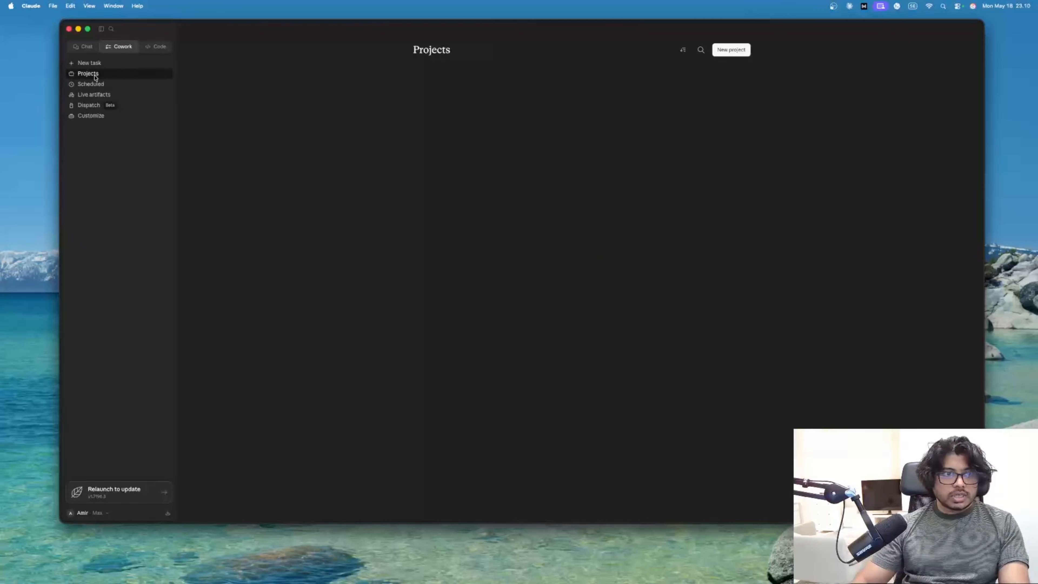
{"action": "left_click", "coordinate": [592, 191]}
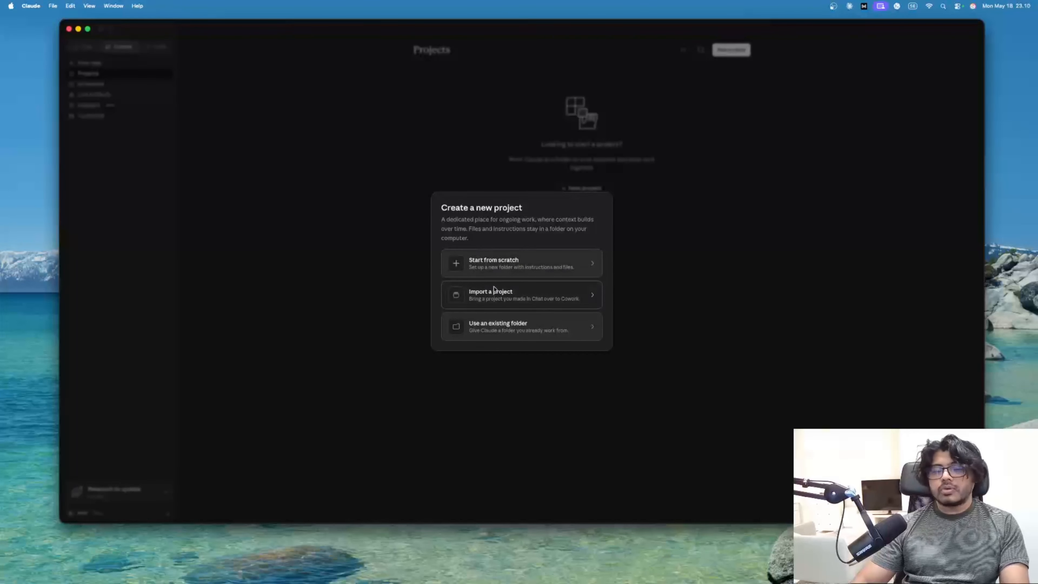
{"action": "left_click", "coordinate": [506, 256]}
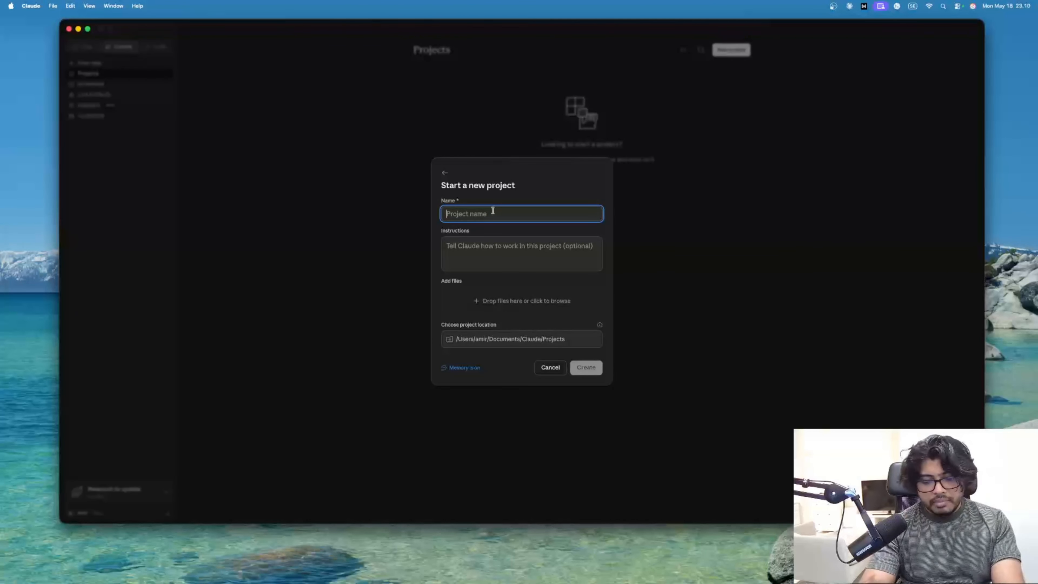
{"action": "type", "text": "CRM"}
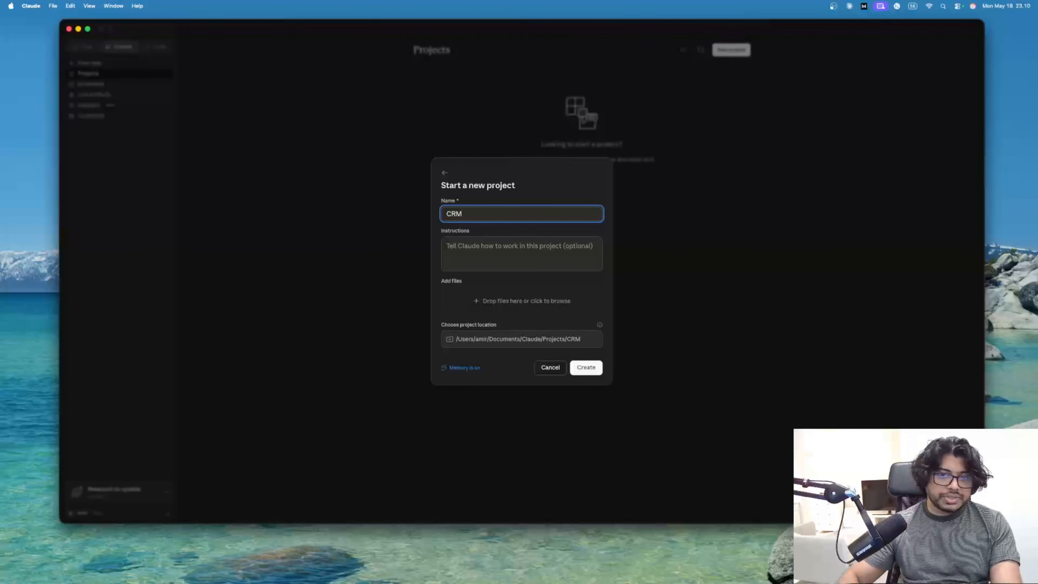
Step: Enter the project instructions "you are a senior content creator and you are an expert in creating youtube script"
{"action": "left_click", "coordinate": [535, 261]}
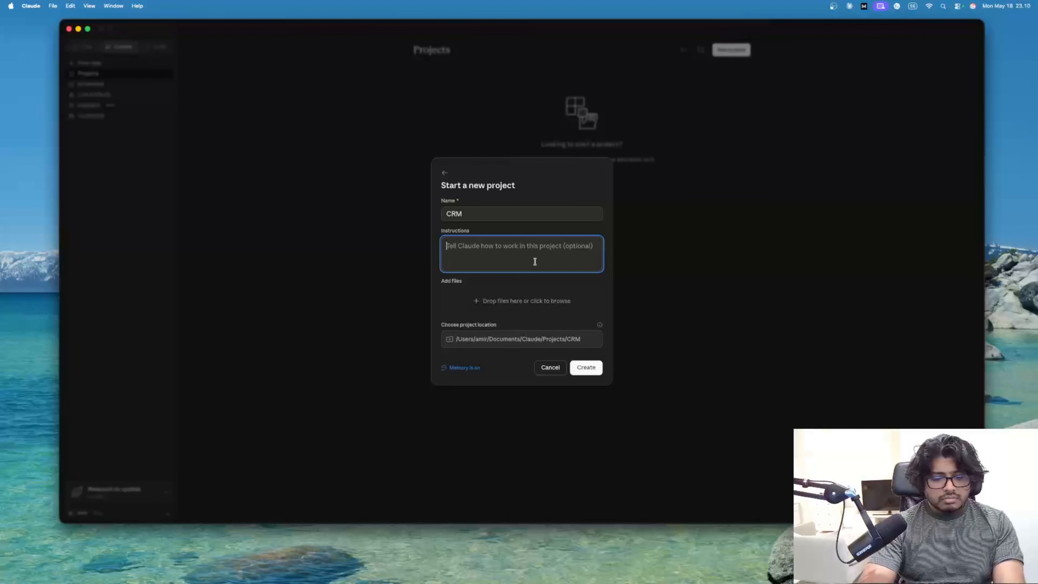
{"action": "type", "text": "you are a s"}
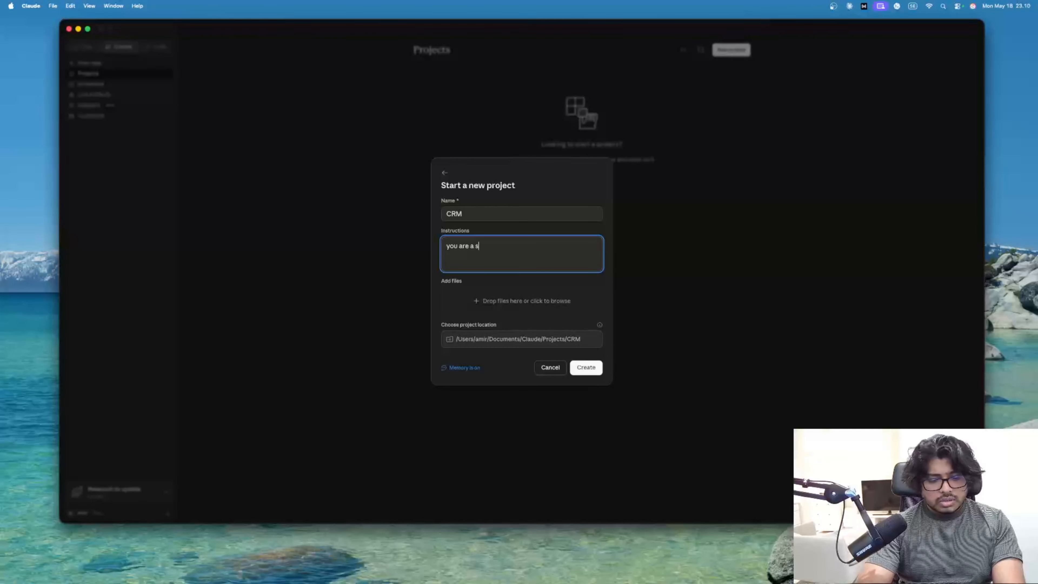
{"action": "type", "text": "enior conte"}
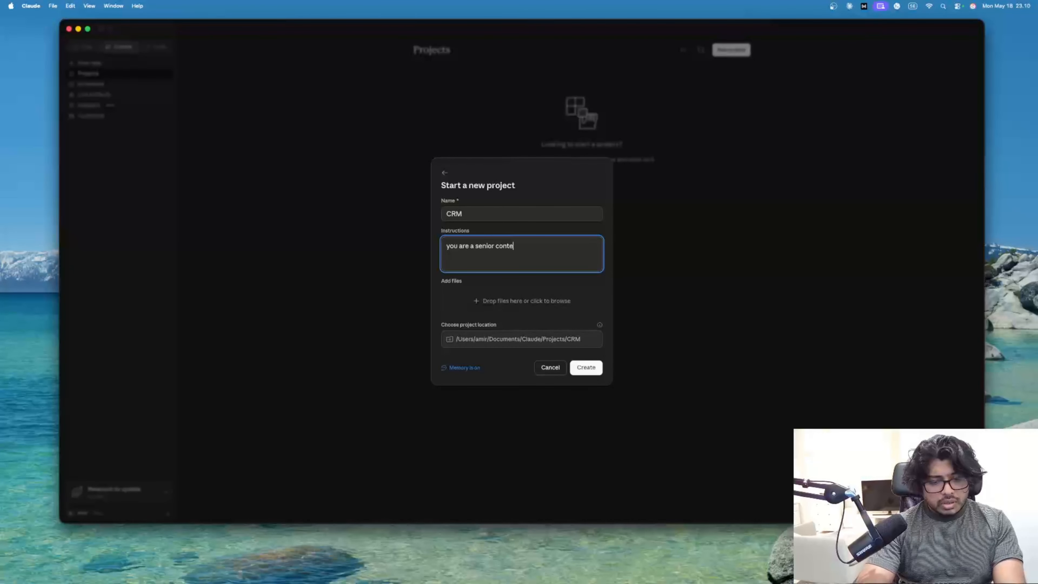
{"action": "type", "text": "nt creator "}
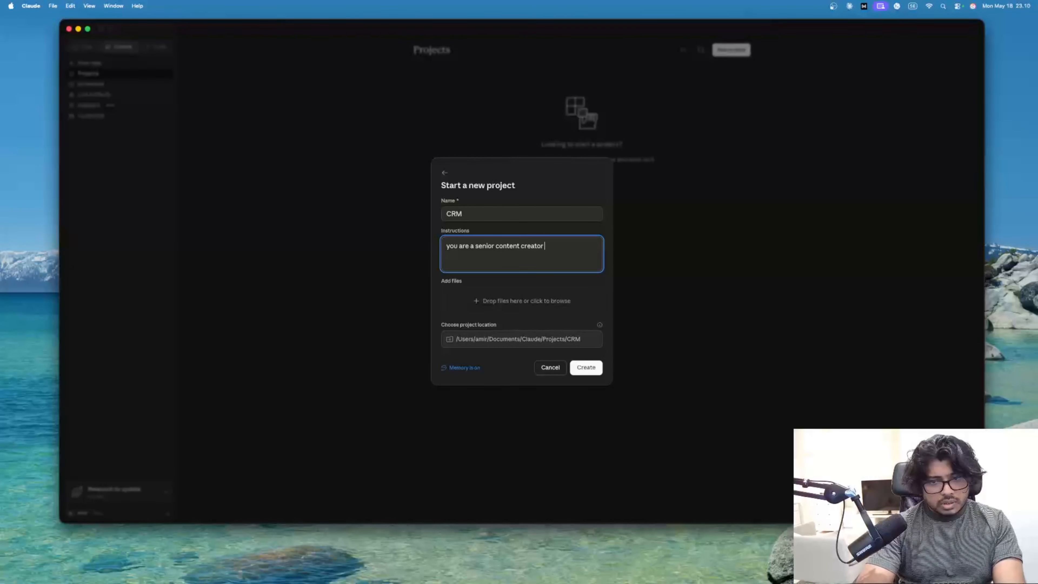
{"action": "type", "text": "and you ar"}
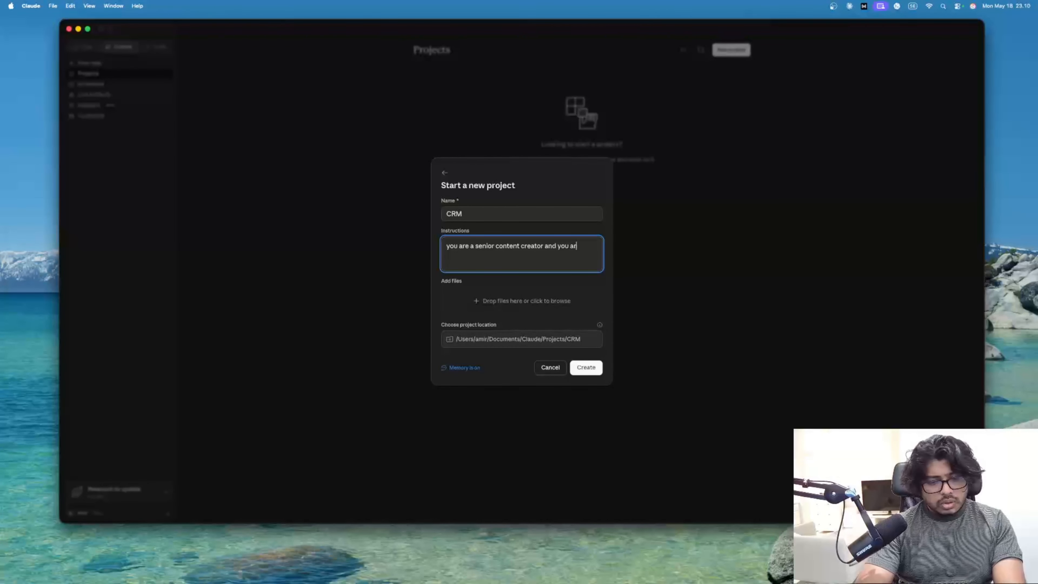
{"action": "type", "text": "e an ex"}
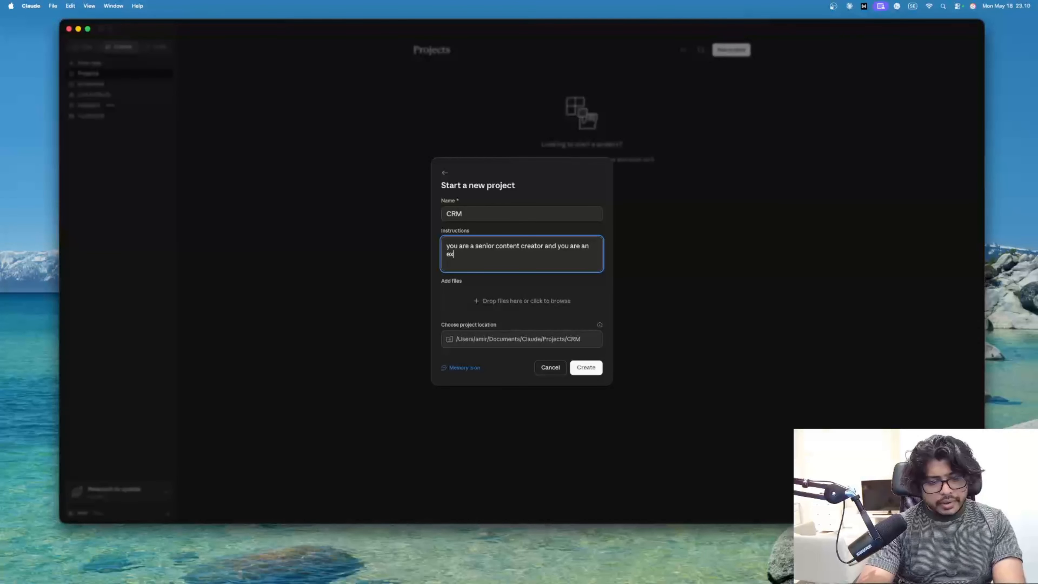
{"action": "type", "text": "pert in creat"}
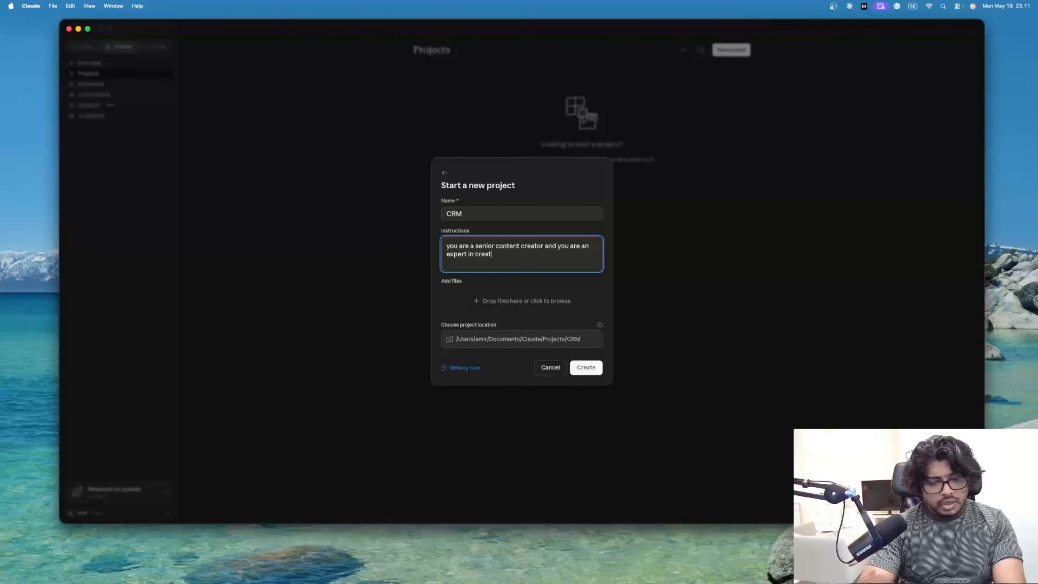
{"action": "type", "text": "ing youtube script"}
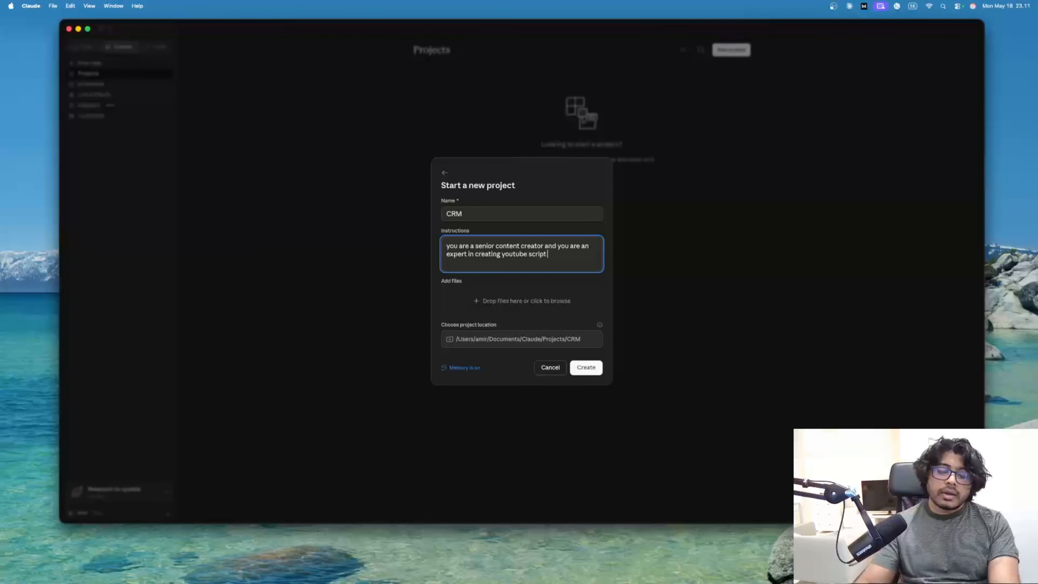
Step: Dismiss the file browser without adding files and create the CRM project in its default location
{"action": "left_click", "coordinate": [495, 302]}
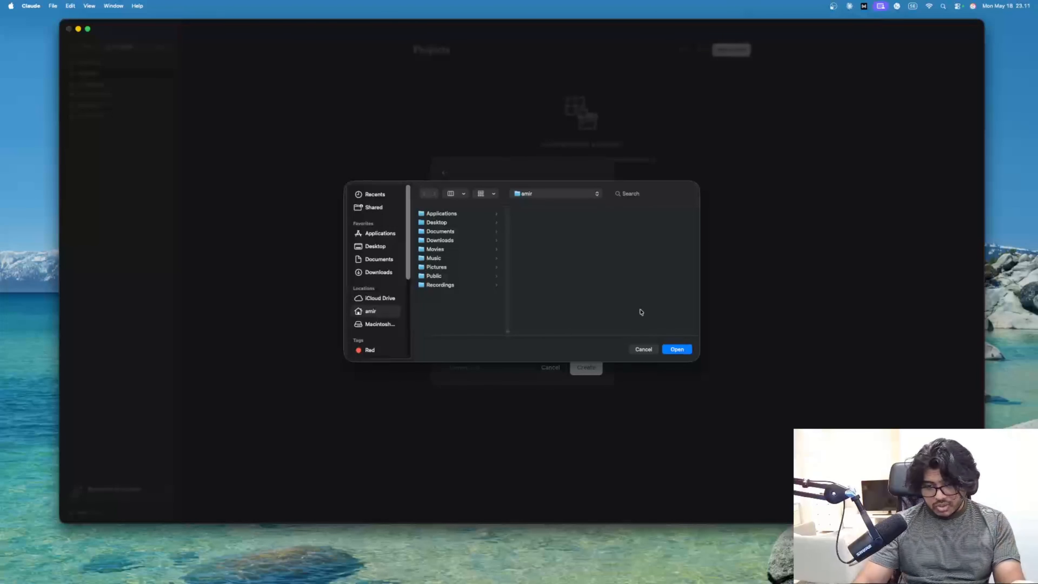
{"action": "left_click", "coordinate": [645, 348]}
{"action": "left_click", "coordinate": [586, 367]}
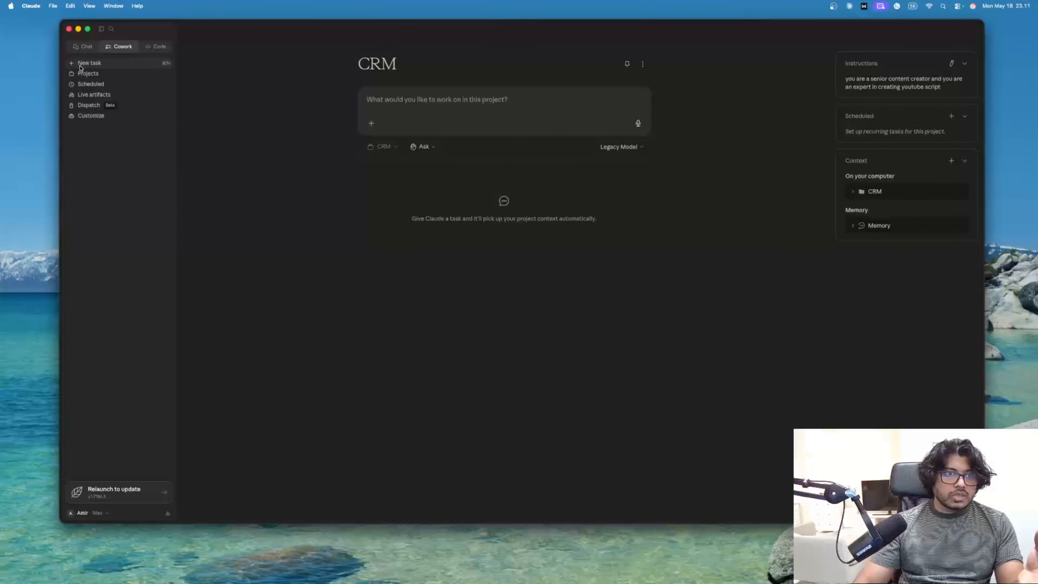
Step: Start a new task, set it to work in the CRM project, and always allow Claude to change files there
{"action": "left_click", "coordinate": [88, 62]}
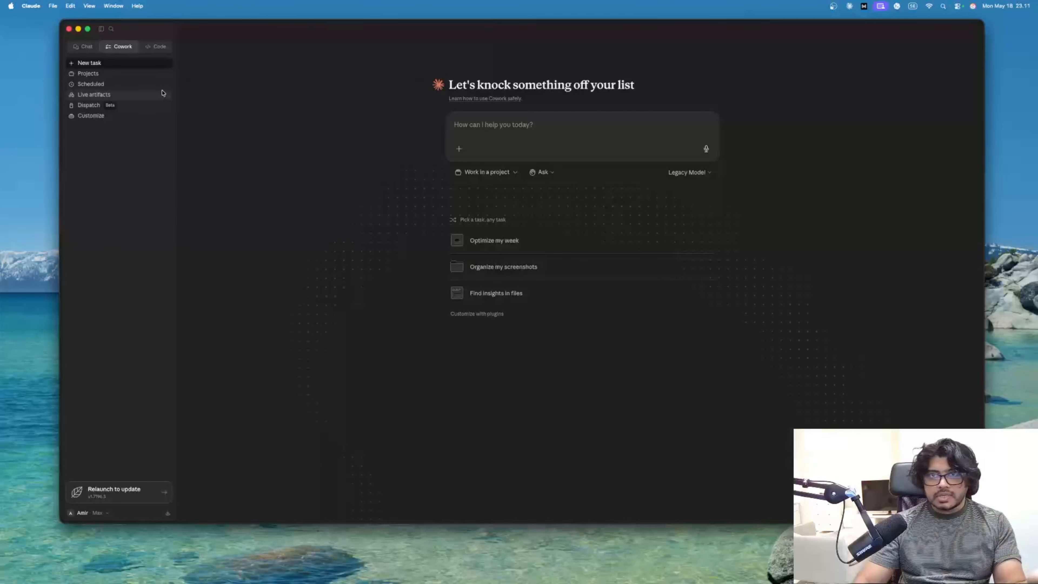
{"action": "left_click", "coordinate": [477, 173]}
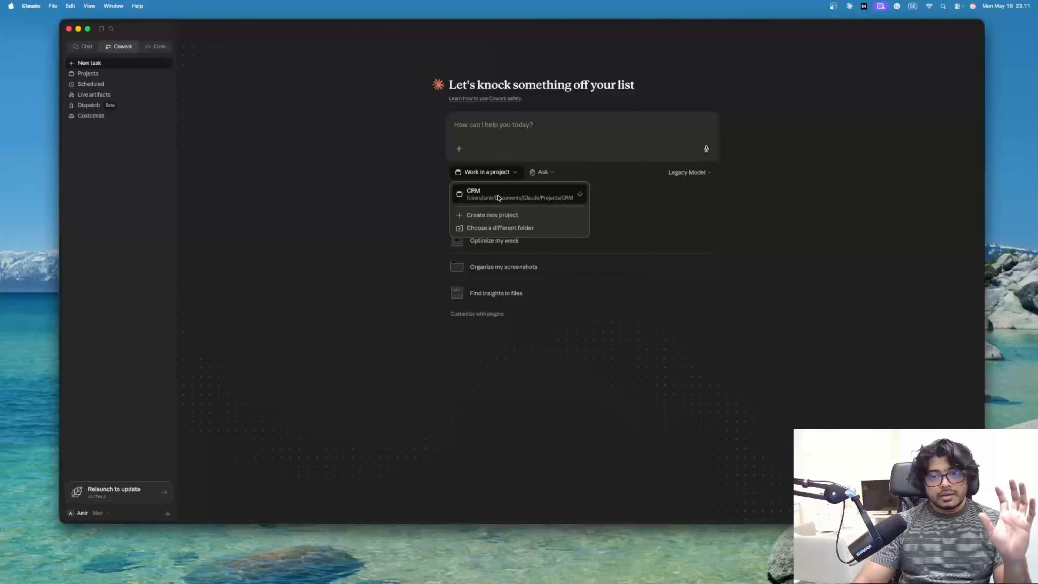
{"action": "left_click", "coordinate": [498, 198]}
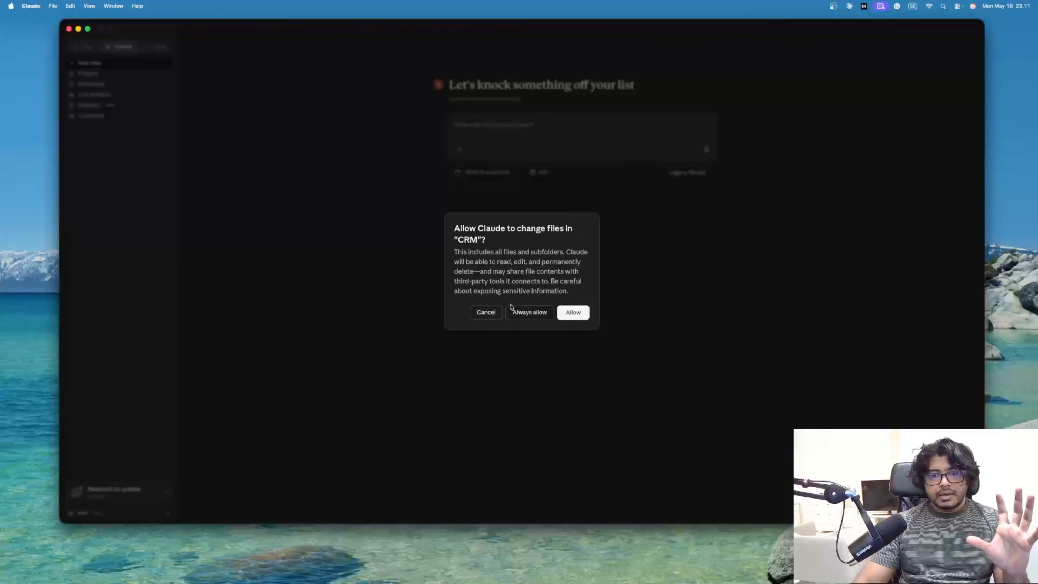
{"action": "left_click", "coordinate": [522, 316]}
{"action": "left_click", "coordinate": [477, 176]}
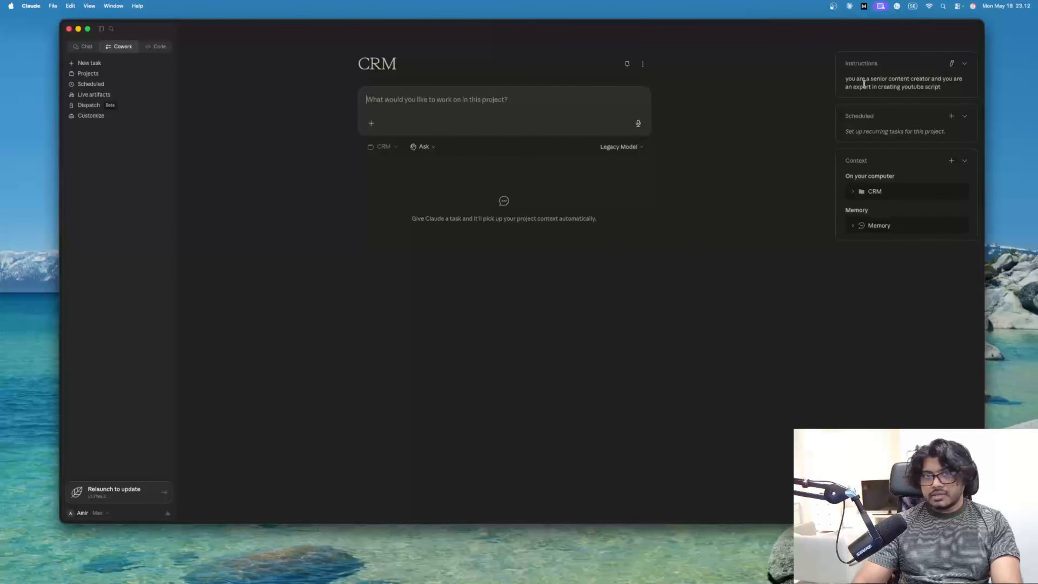
Step: Look at the CRM project's instructions editor and its scheduled task form, closing both without changes
{"action": "left_click", "coordinate": [951, 63]}
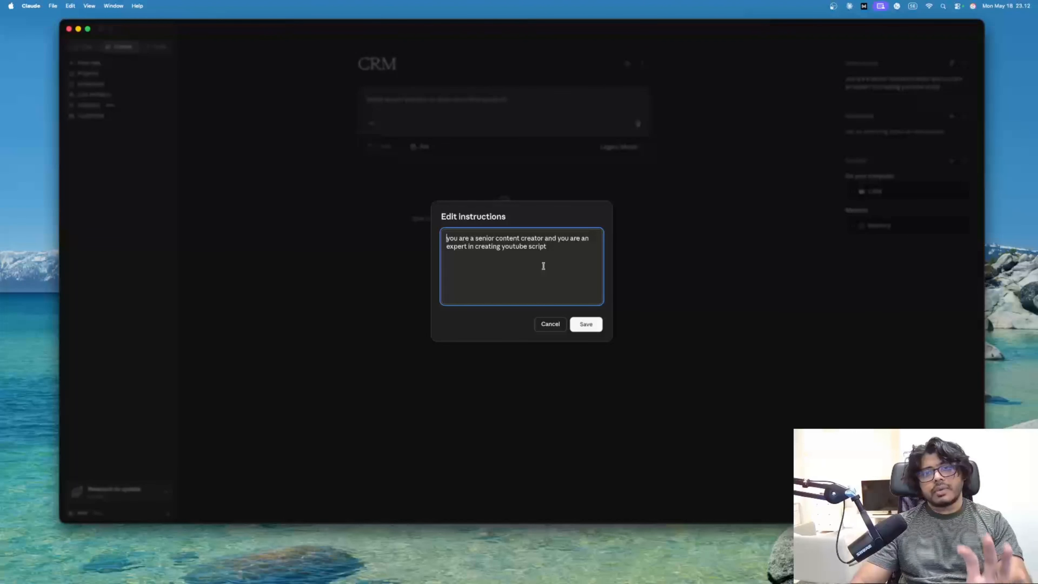
{"action": "left_click", "coordinate": [554, 327]}
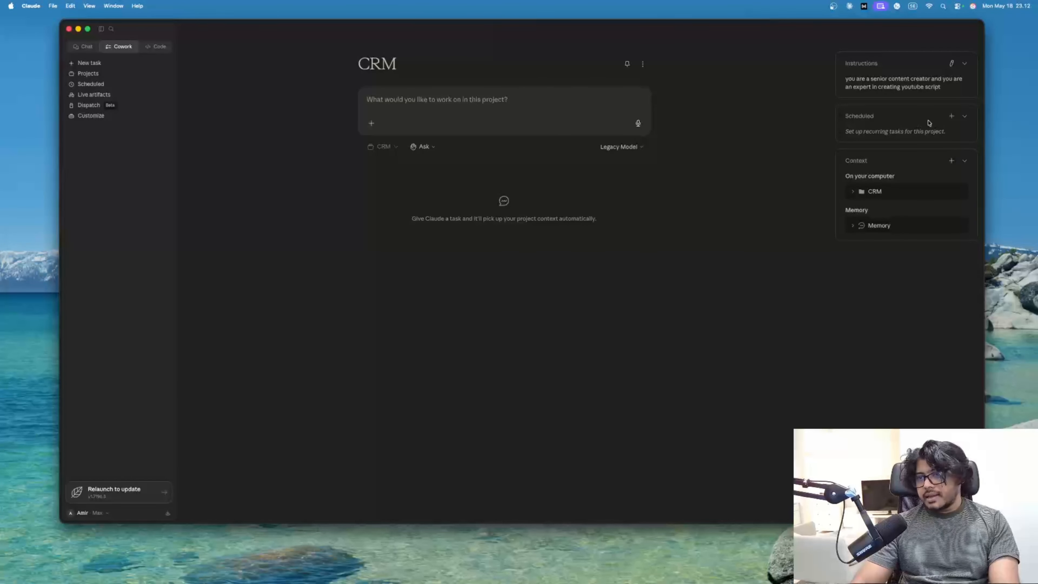
{"action": "left_click", "coordinate": [947, 117]}
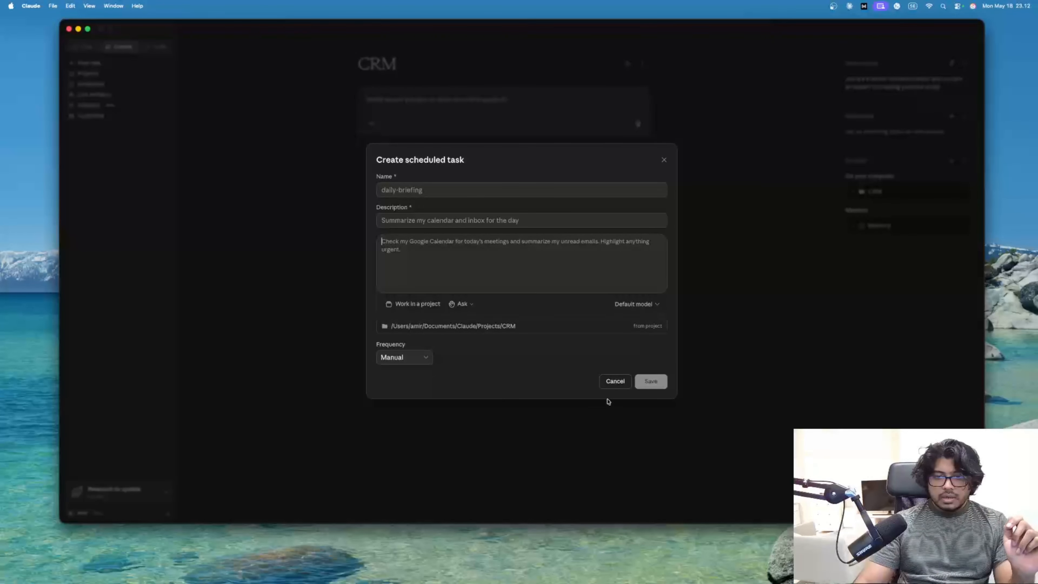
{"action": "left_click", "coordinate": [621, 380]}
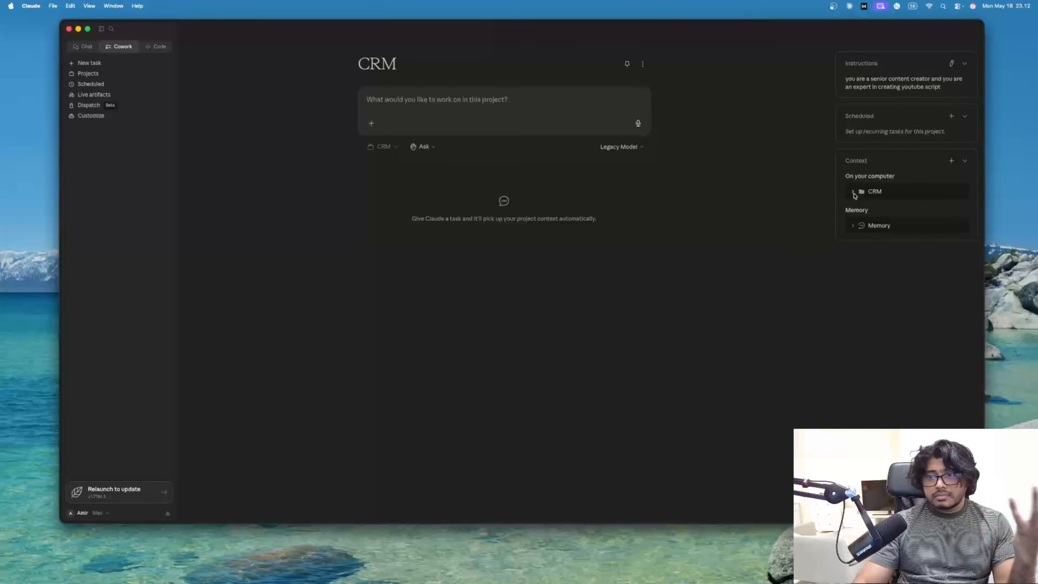
Step: Examine the CRM folder's contents, the options for adding context, and the project's memory section
{"action": "left_click", "coordinate": [854, 194]}
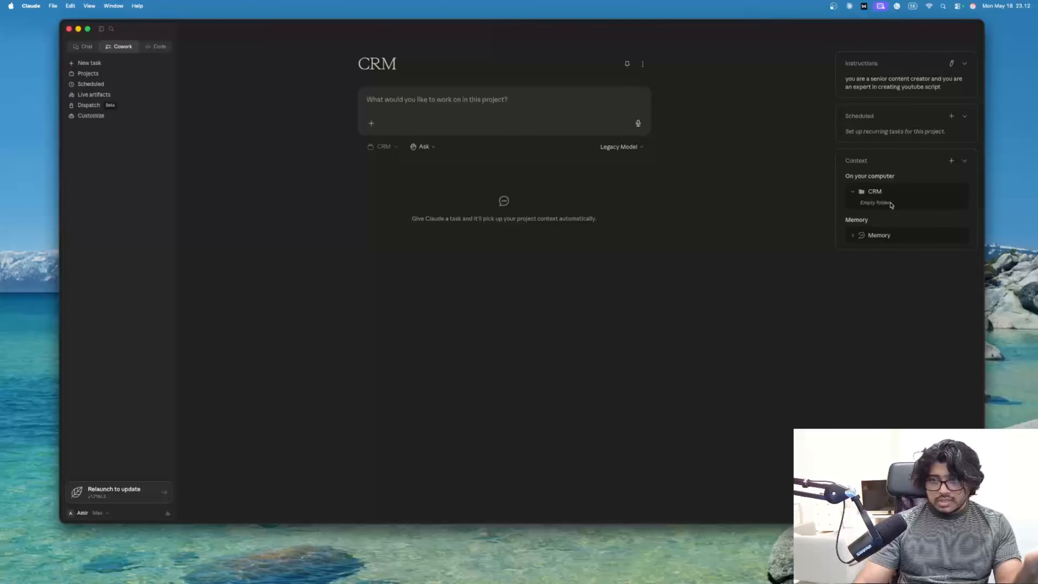
{"action": "left_click", "coordinate": [951, 160]}
{"action": "mouse_move", "coordinate": [922, 182]}
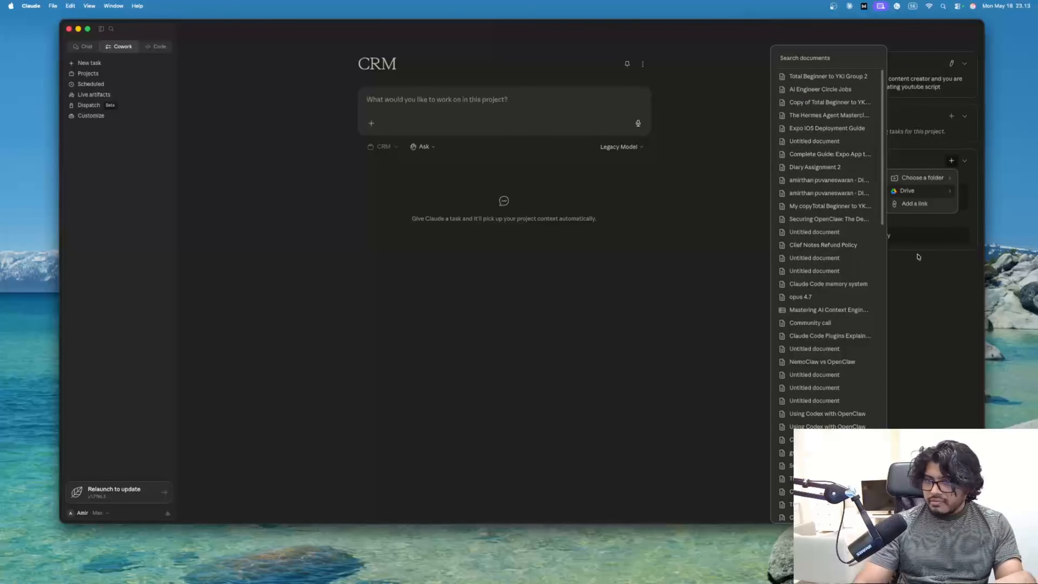
{"action": "left_click", "coordinate": [923, 204]}
{"action": "left_click", "coordinate": [952, 161]}
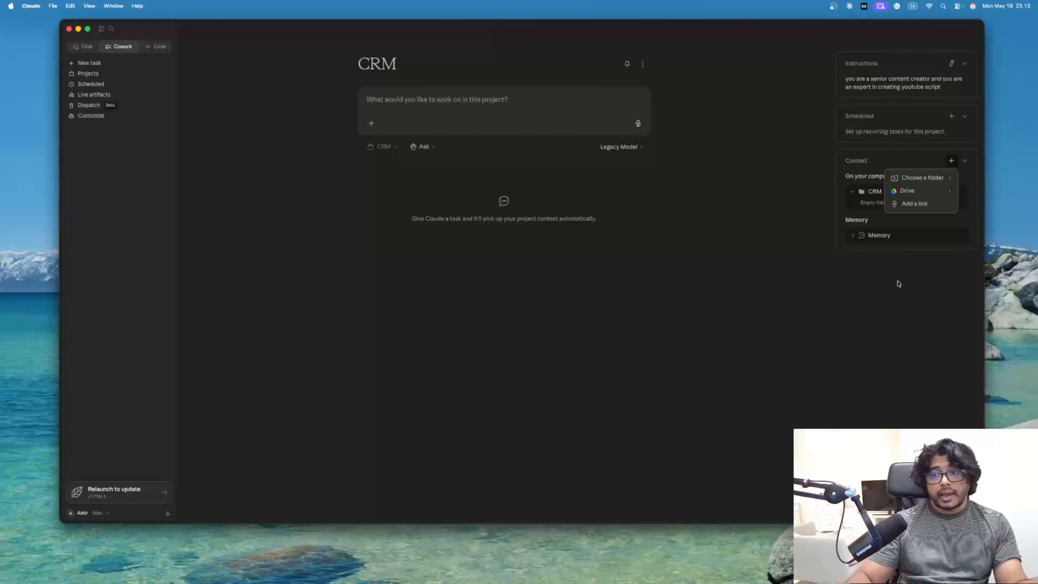
{"action": "left_click", "coordinate": [856, 239]}
{"action": "left_click", "coordinate": [856, 239]}
{"action": "left_click", "coordinate": [401, 101]}
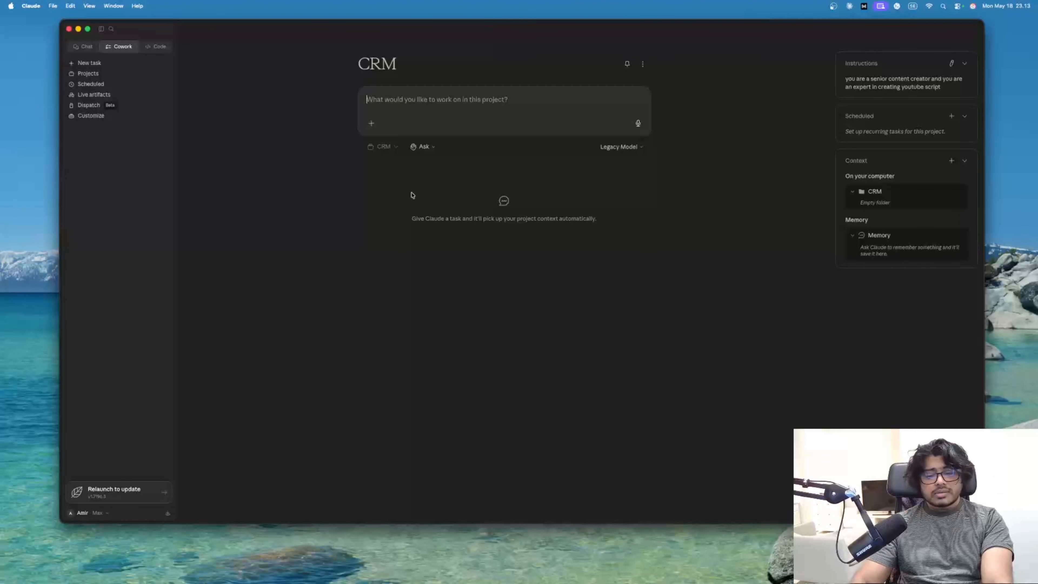
{"action": "type", "text": "i"}
{"action": "key", "text": "BackSpace"}
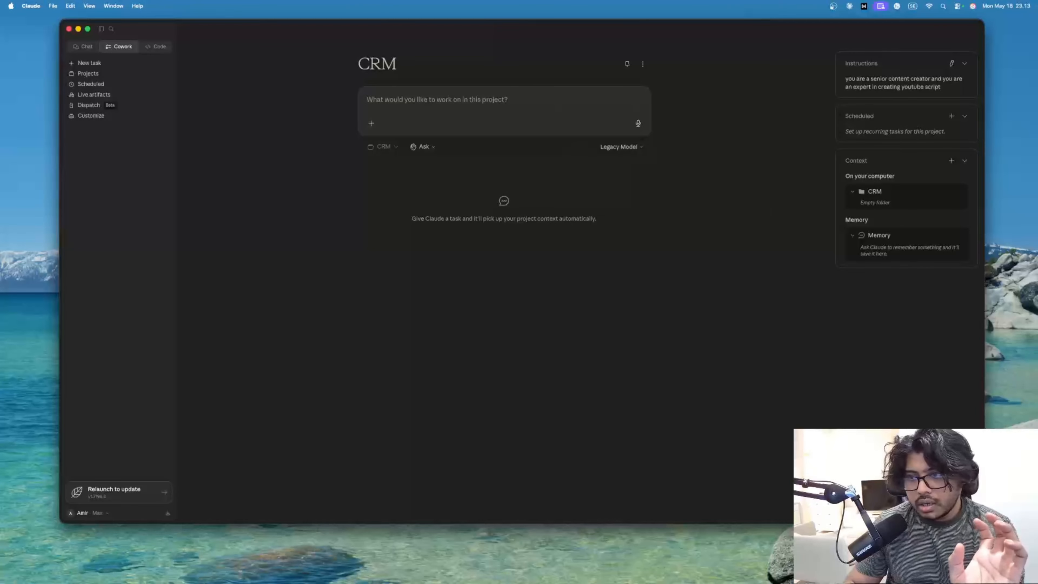
Step: Add the Expo iOS Deployment Guide from Drive to the CRM project's context
{"action": "left_click", "coordinate": [951, 160]}
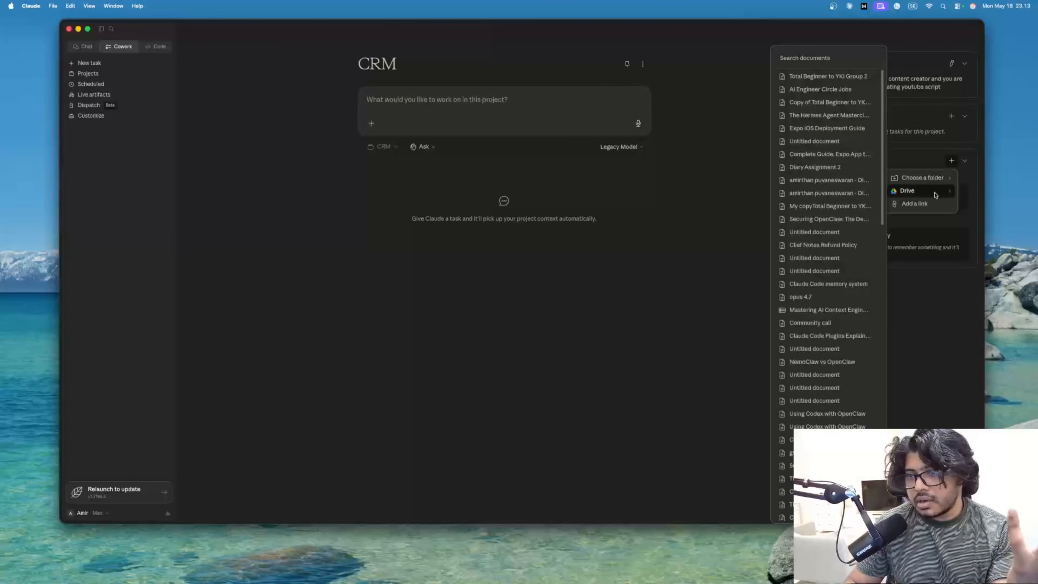
{"action": "mouse_move", "coordinate": [934, 195]}
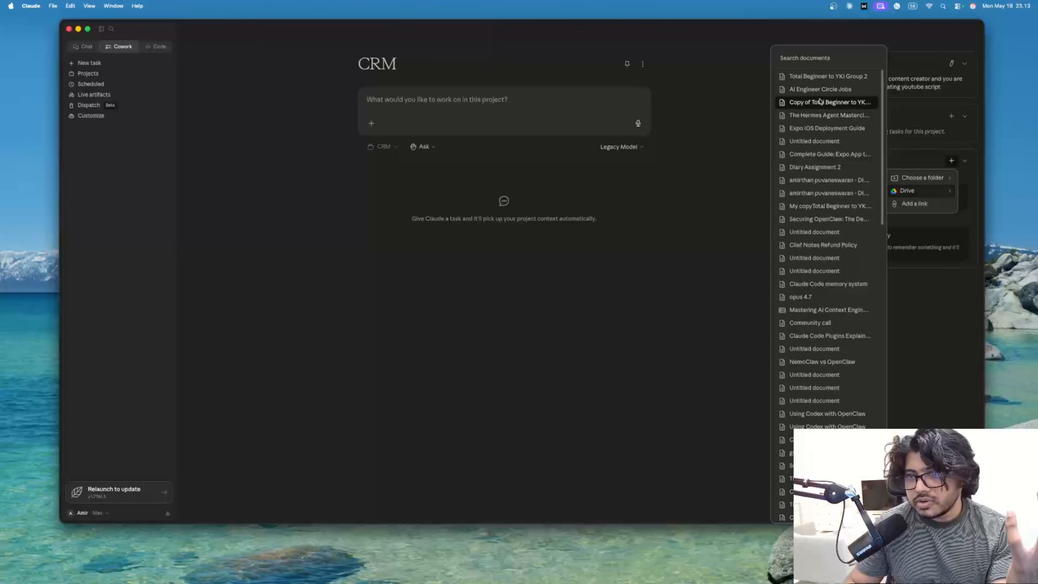
{"action": "left_click", "coordinate": [826, 128]}
Step: Send the prompt "hi what do you know about mobile app devlopment" in the CRM project and review the whole reply
{"action": "type", "text": "x"}
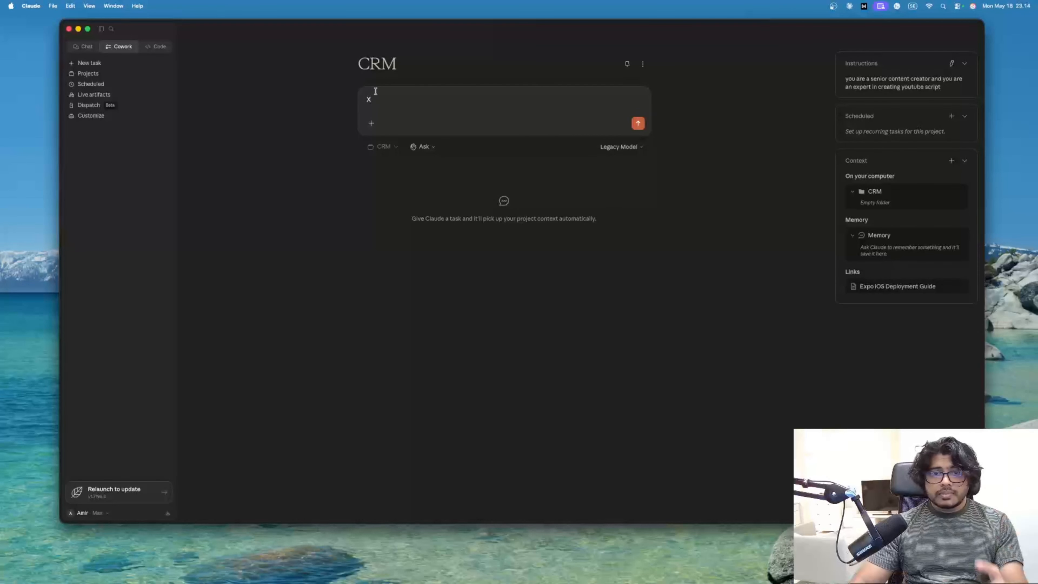
{"action": "key", "text": "BackSpace"}
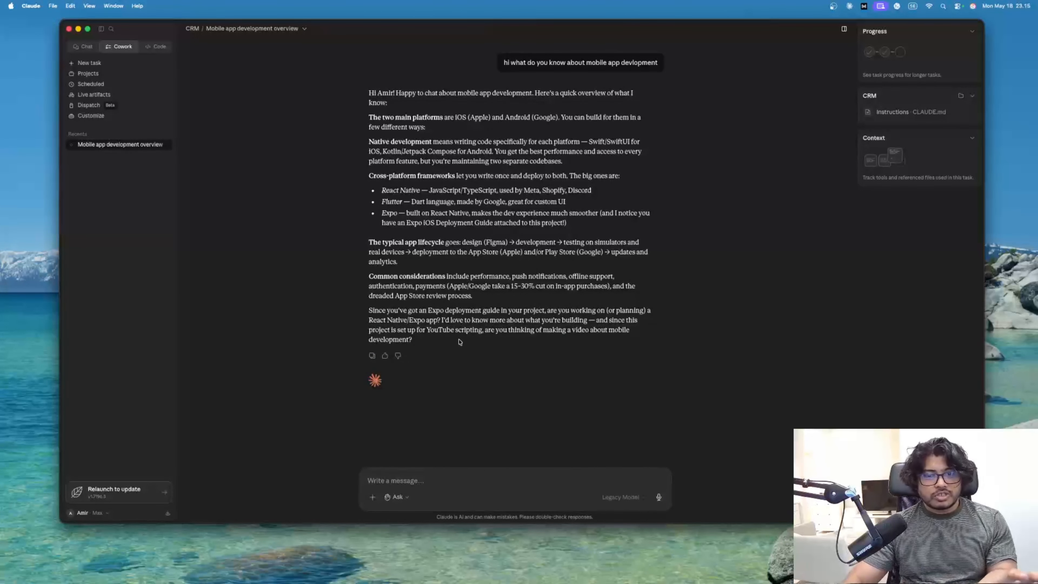
{"action": "left_click_drag", "start_coordinate": [459, 343], "coordinate": [354, 102]}
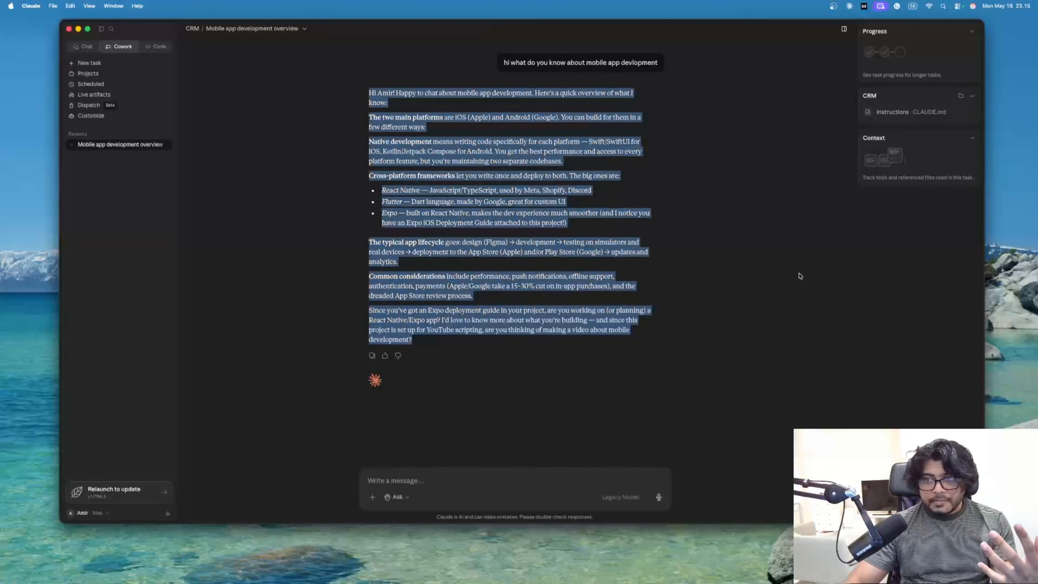
{"action": "left_click", "coordinate": [712, 113]}
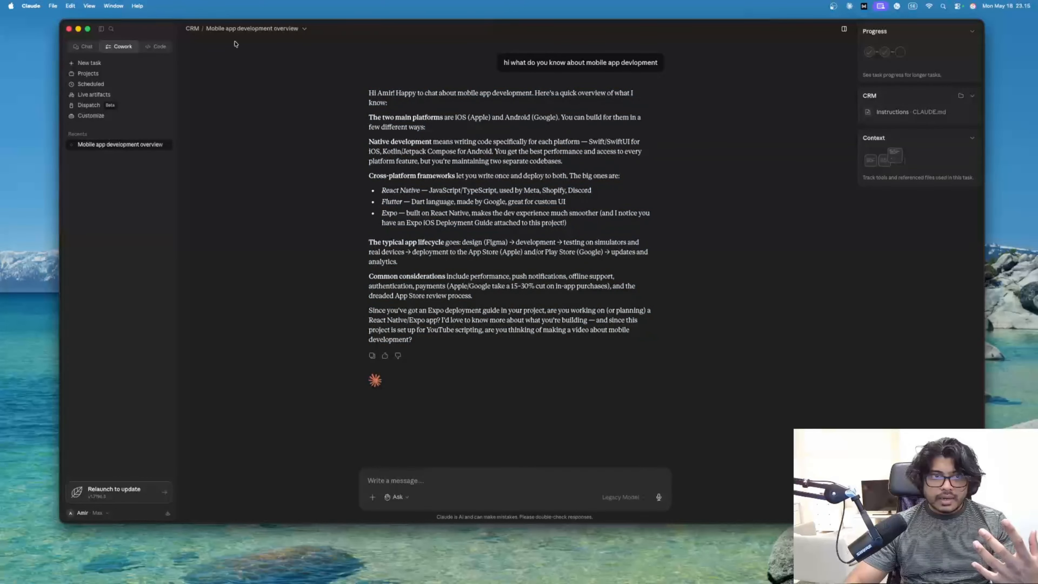
Step: Return to the CRM project and send the prompt "hey remmeber this project is about ios apps only"
{"action": "left_click", "coordinate": [192, 29]}
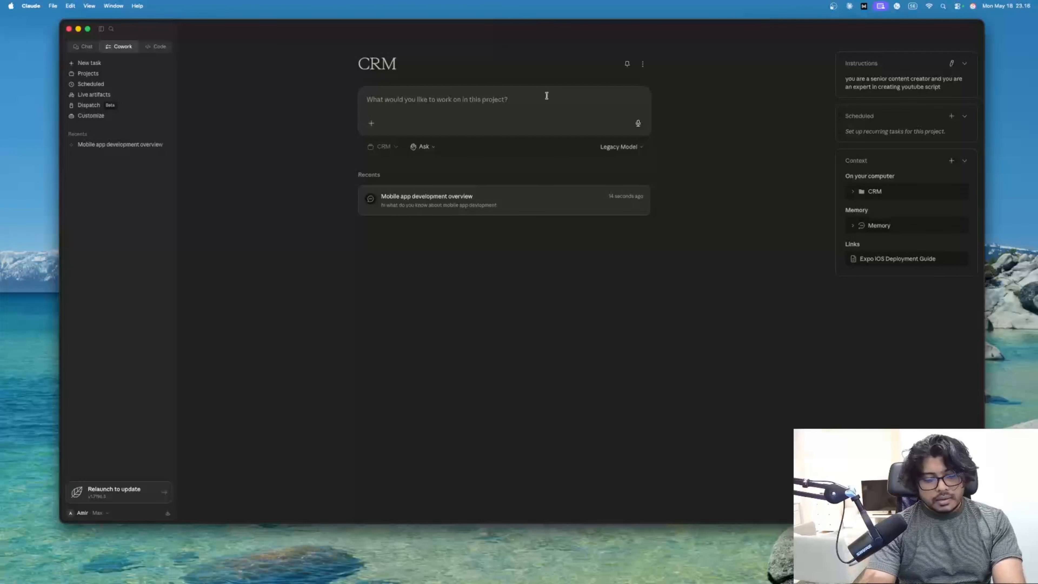
{"action": "type", "text": "hey remme"}
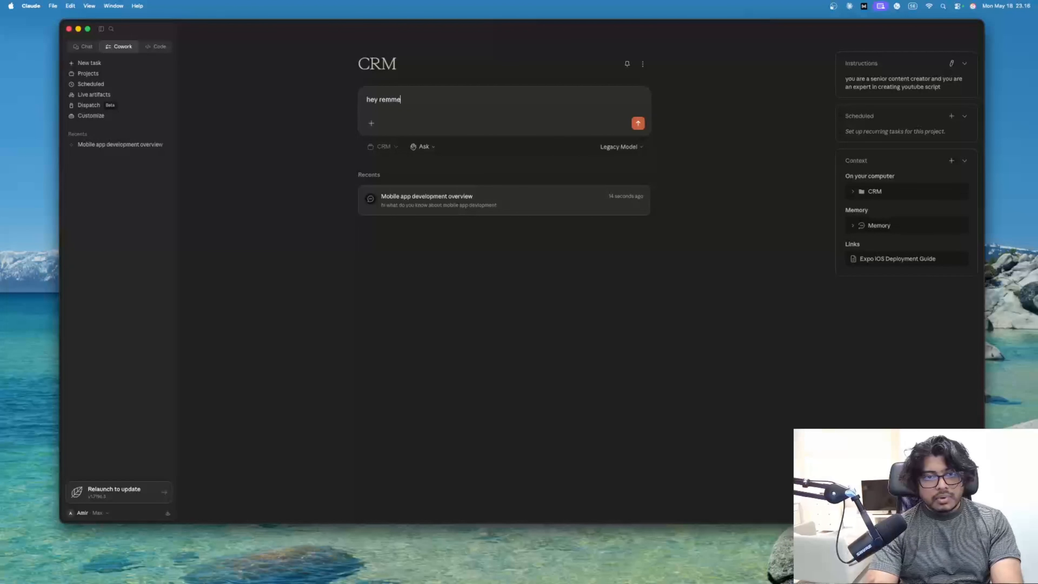
{"action": "type", "text": "ber this por"}
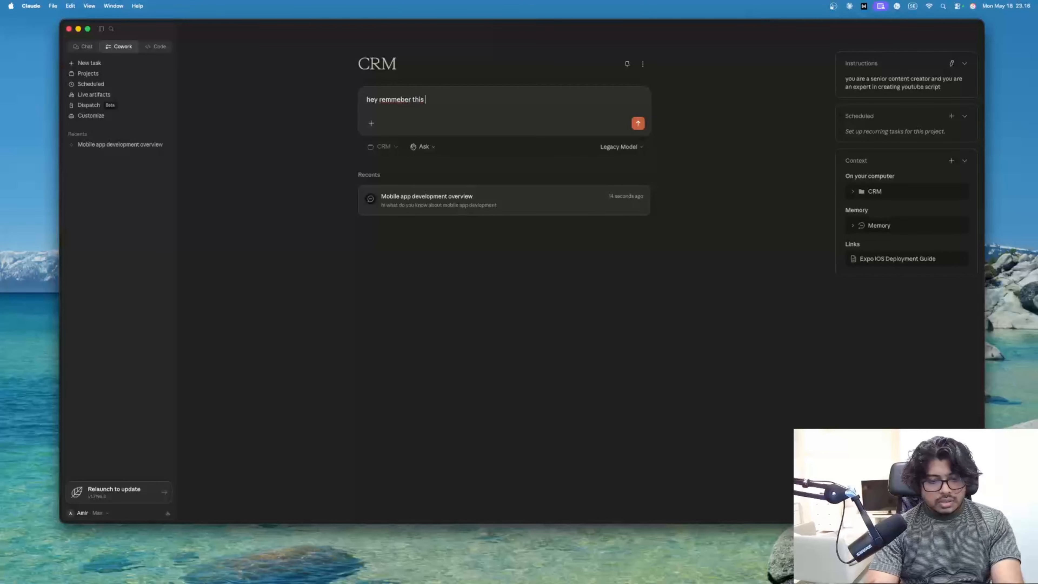
{"action": "key", "text": "BackSpace"}
{"action": "key", "text": "BackSpace"}
{"action": "type", "text": "roject"}
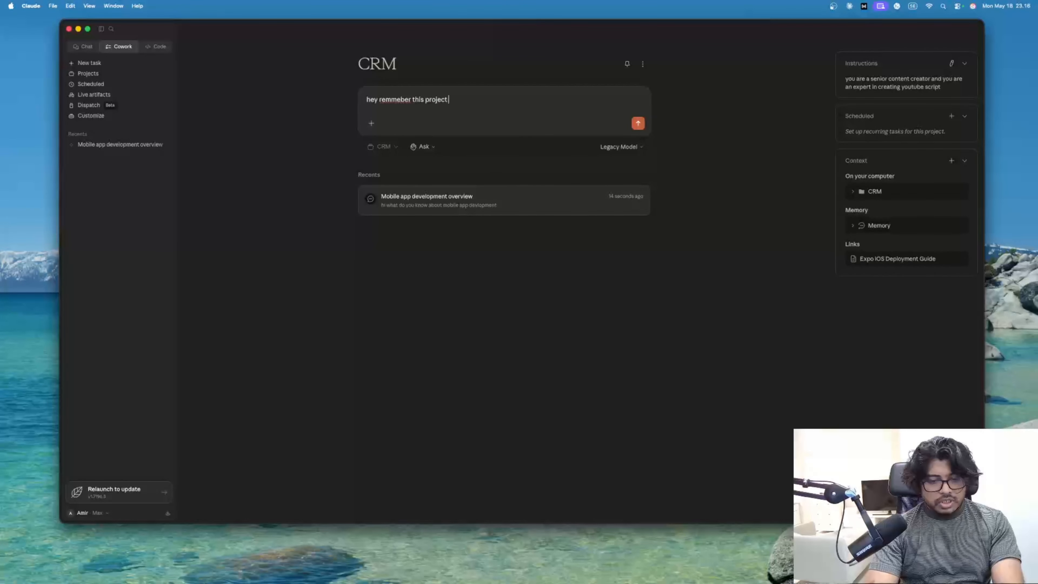
{"action": "type", "text": " is about i"}
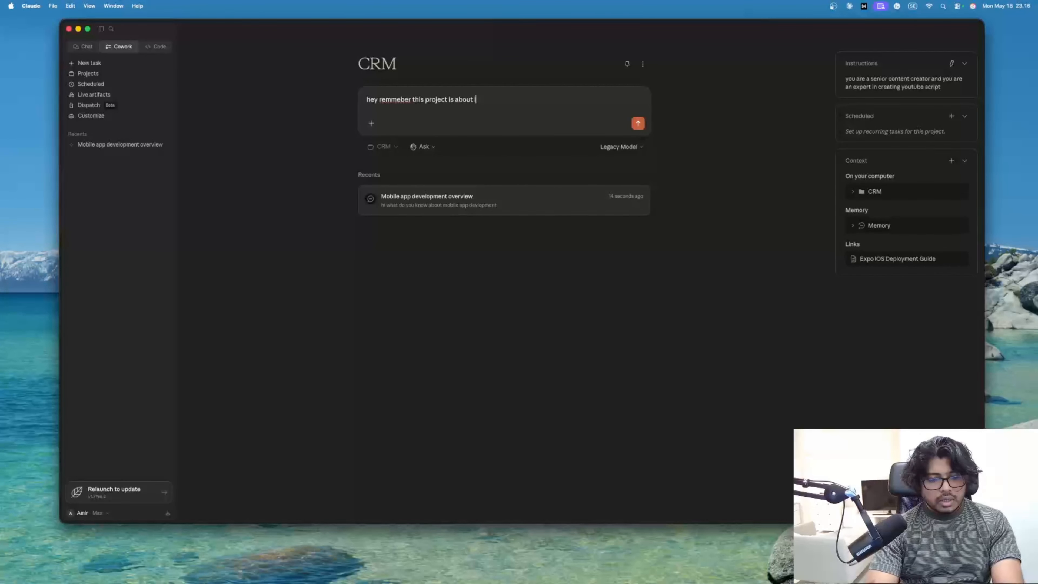
{"action": "type", "text": "os apps only"}
{"action": "key", "text": "Return"}
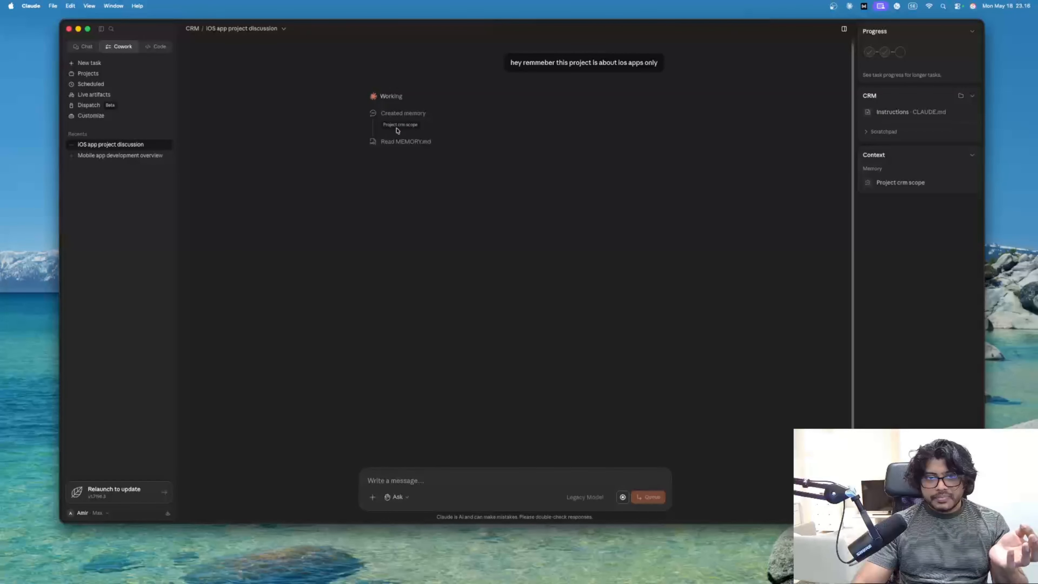
Step: Open the Project crm scope memory from the task's context and examine its statement about the project's scope
{"action": "left_click", "coordinate": [909, 185]}
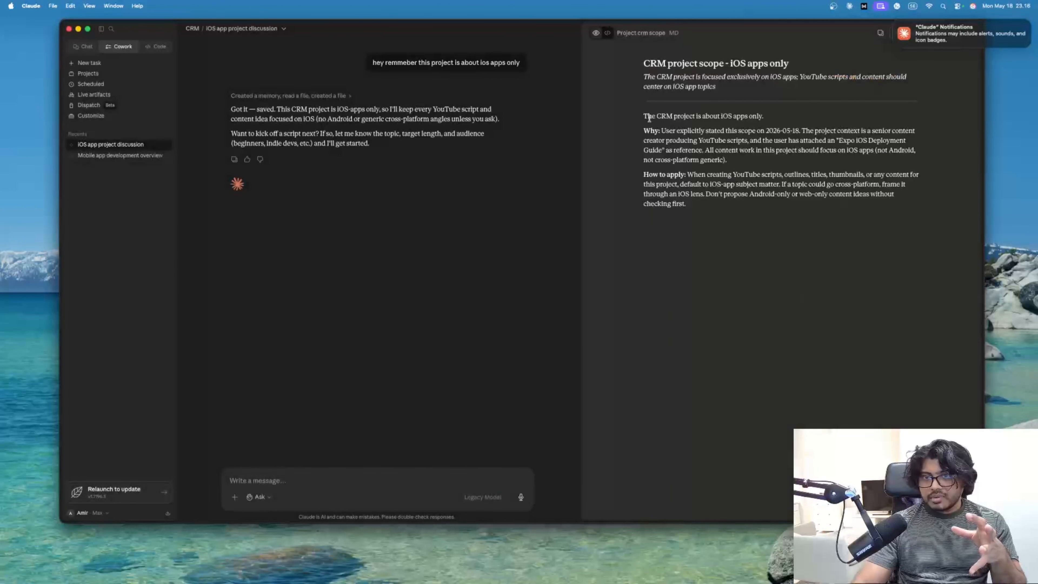
{"action": "left_click_drag", "start_coordinate": [659, 119], "coordinate": [758, 118]}
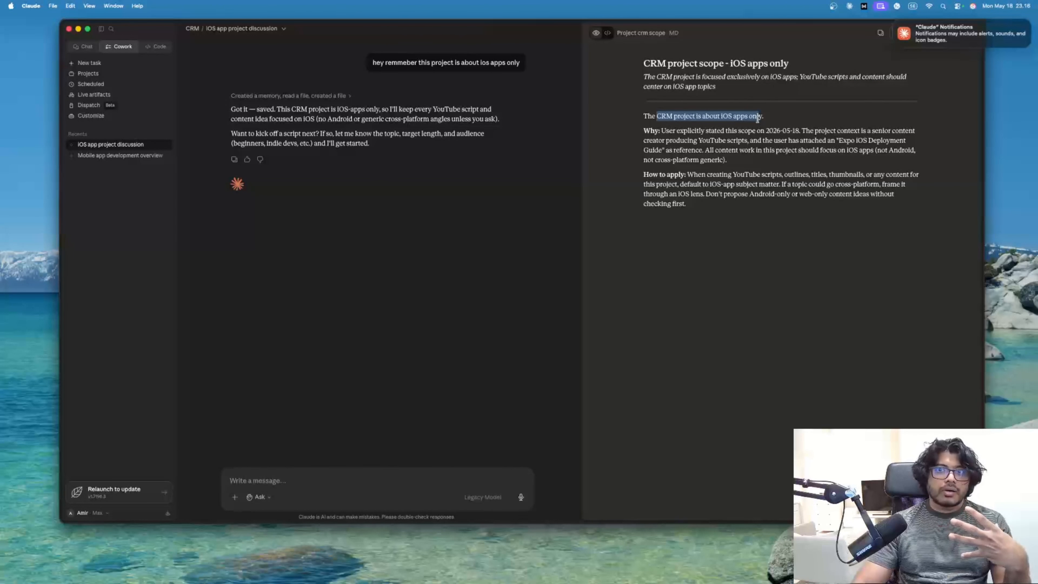
{"action": "left_click", "coordinate": [901, 72]}
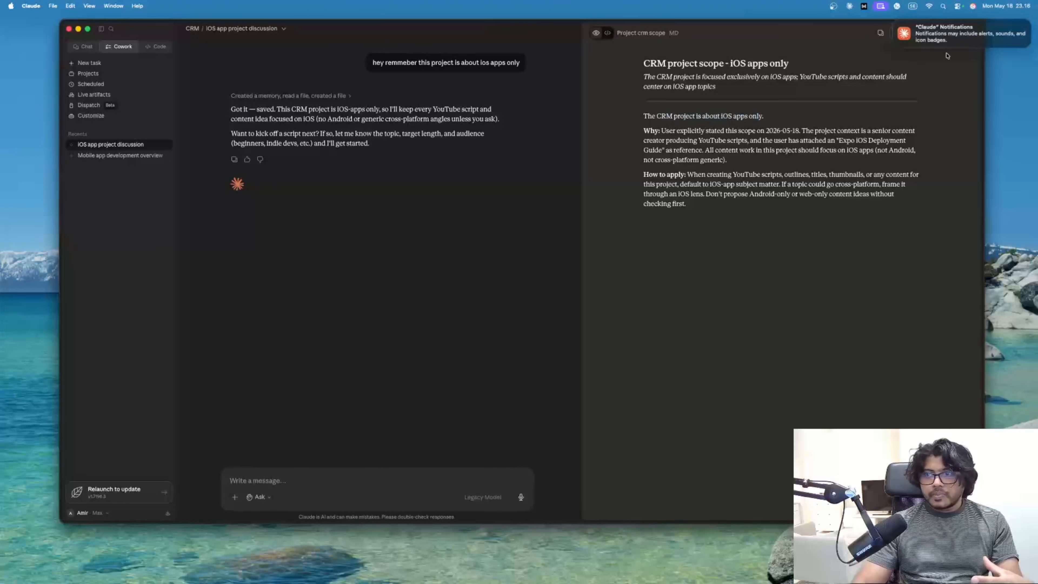
Step: Locate project_crm_scope.md in the memory folder, read the file in Xcode, then return to Claude and close the memory preview
{"action": "left_click", "coordinate": [994, 40]}
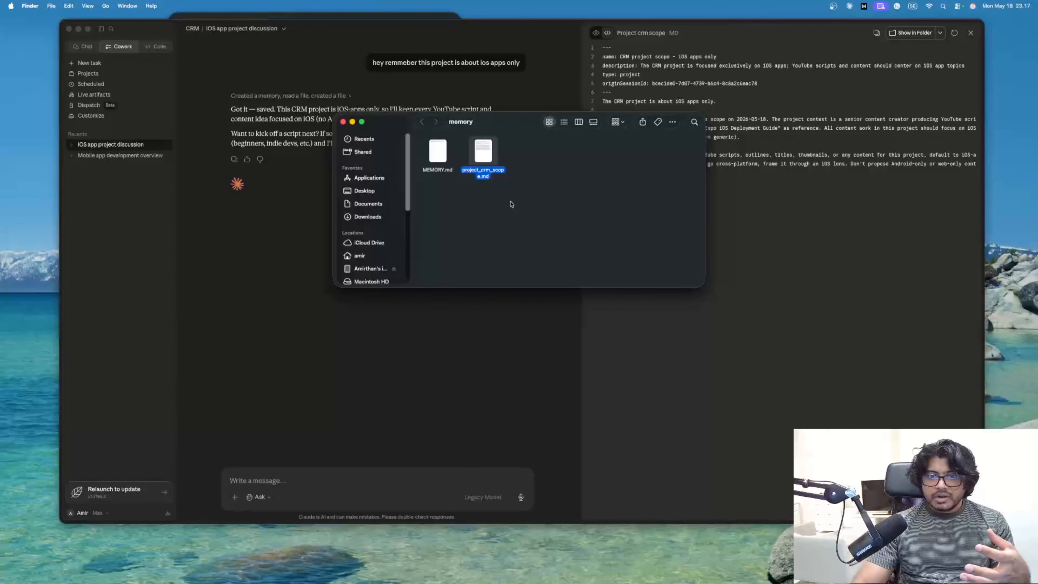
{"action": "left_click", "coordinate": [502, 199]}
{"action": "double_click", "coordinate": [484, 149]}
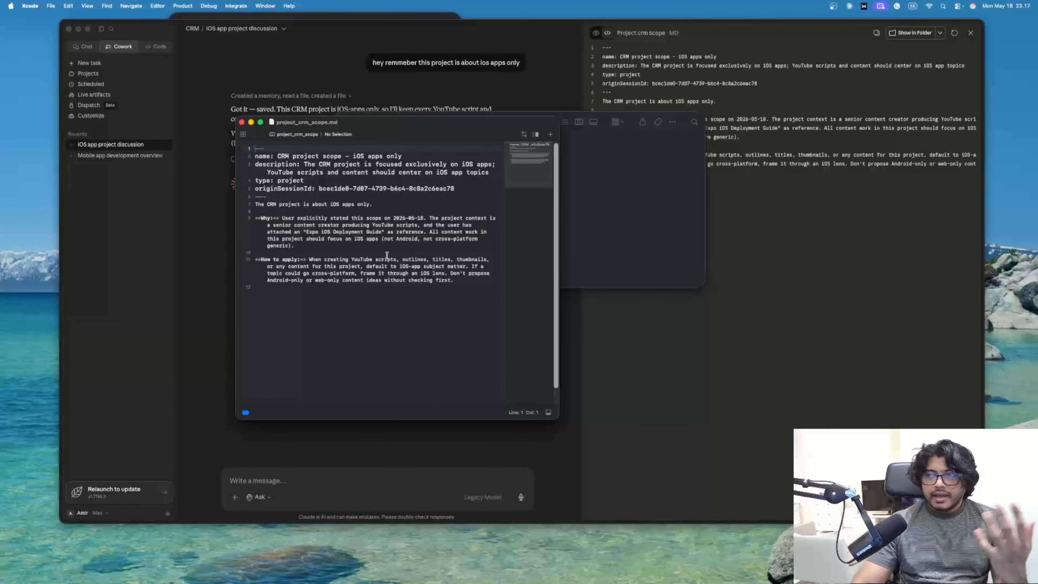
{"action": "left_click", "coordinate": [834, 285]}
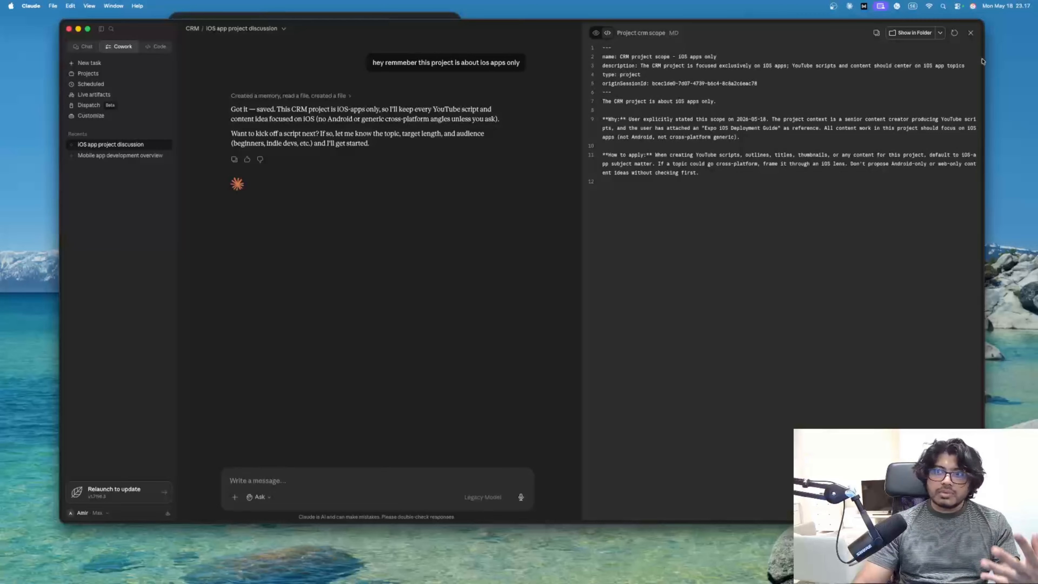
{"action": "left_click", "coordinate": [971, 34]}
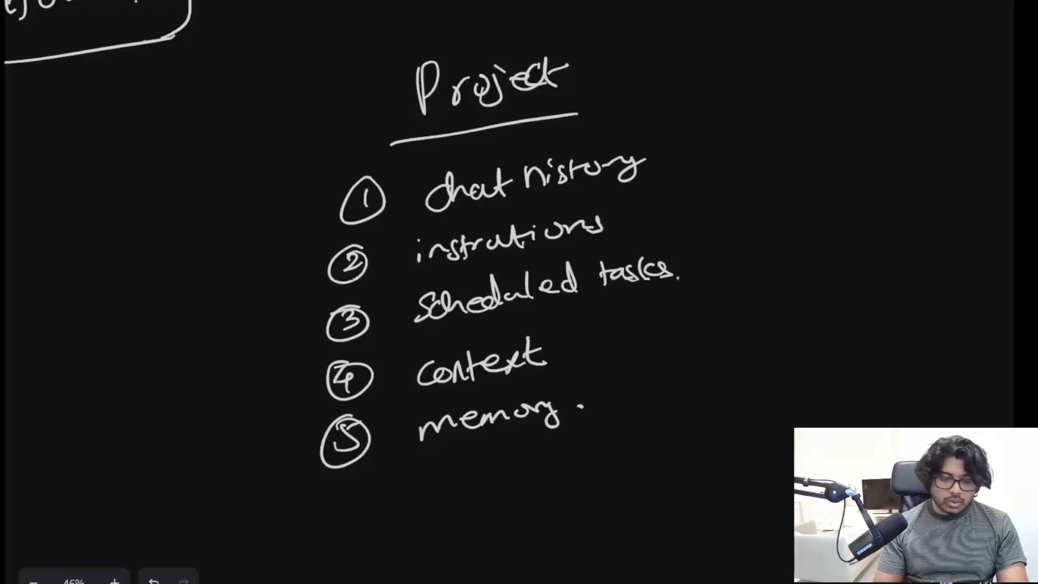
{"action": "mouse_move", "coordinate": [563, 32]}
{"action": "left_mouse_down"}
{"action": "mouse_move", "coordinate": [528, 30]}
{"action": "mouse_move", "coordinate": [359, 152]}
{"action": "mouse_move", "coordinate": [619, 45]}
{"action": "mouse_move", "coordinate": [450, 37]}
{"action": "left_mouse_up"}
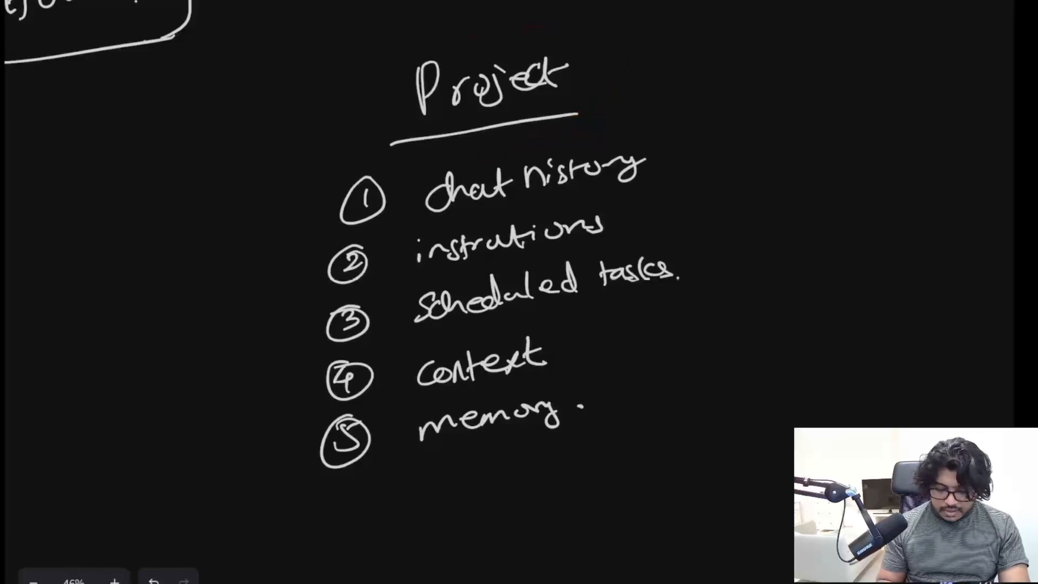